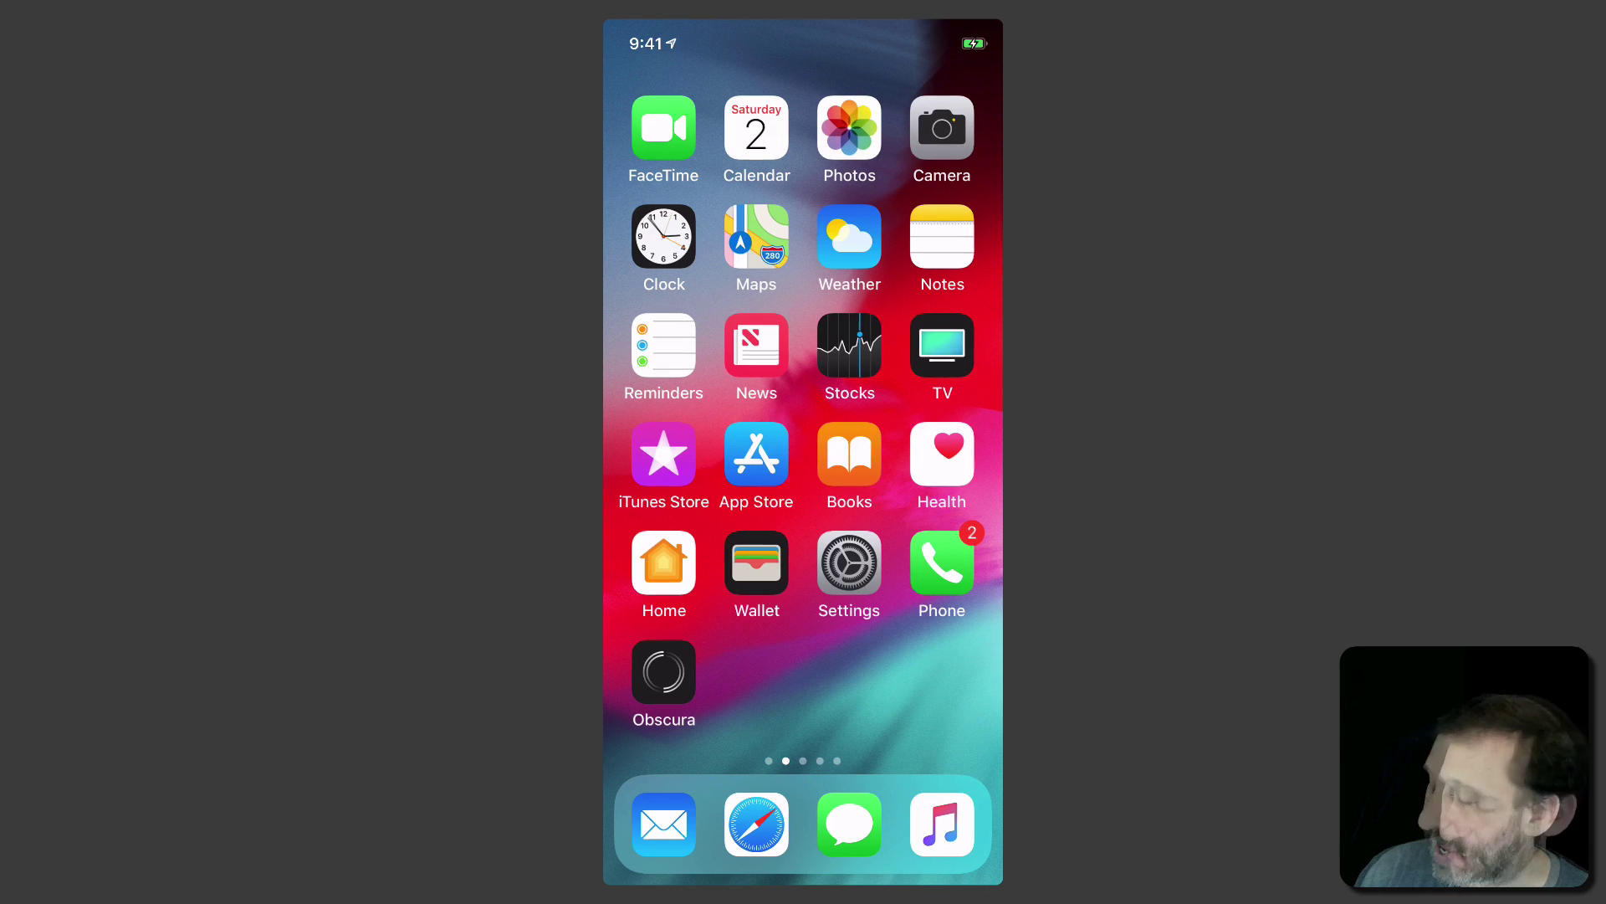
Step: Launch Obscura and bring the Format control into view in its carousel
{"action": "left_click", "coordinate": [664, 672]}
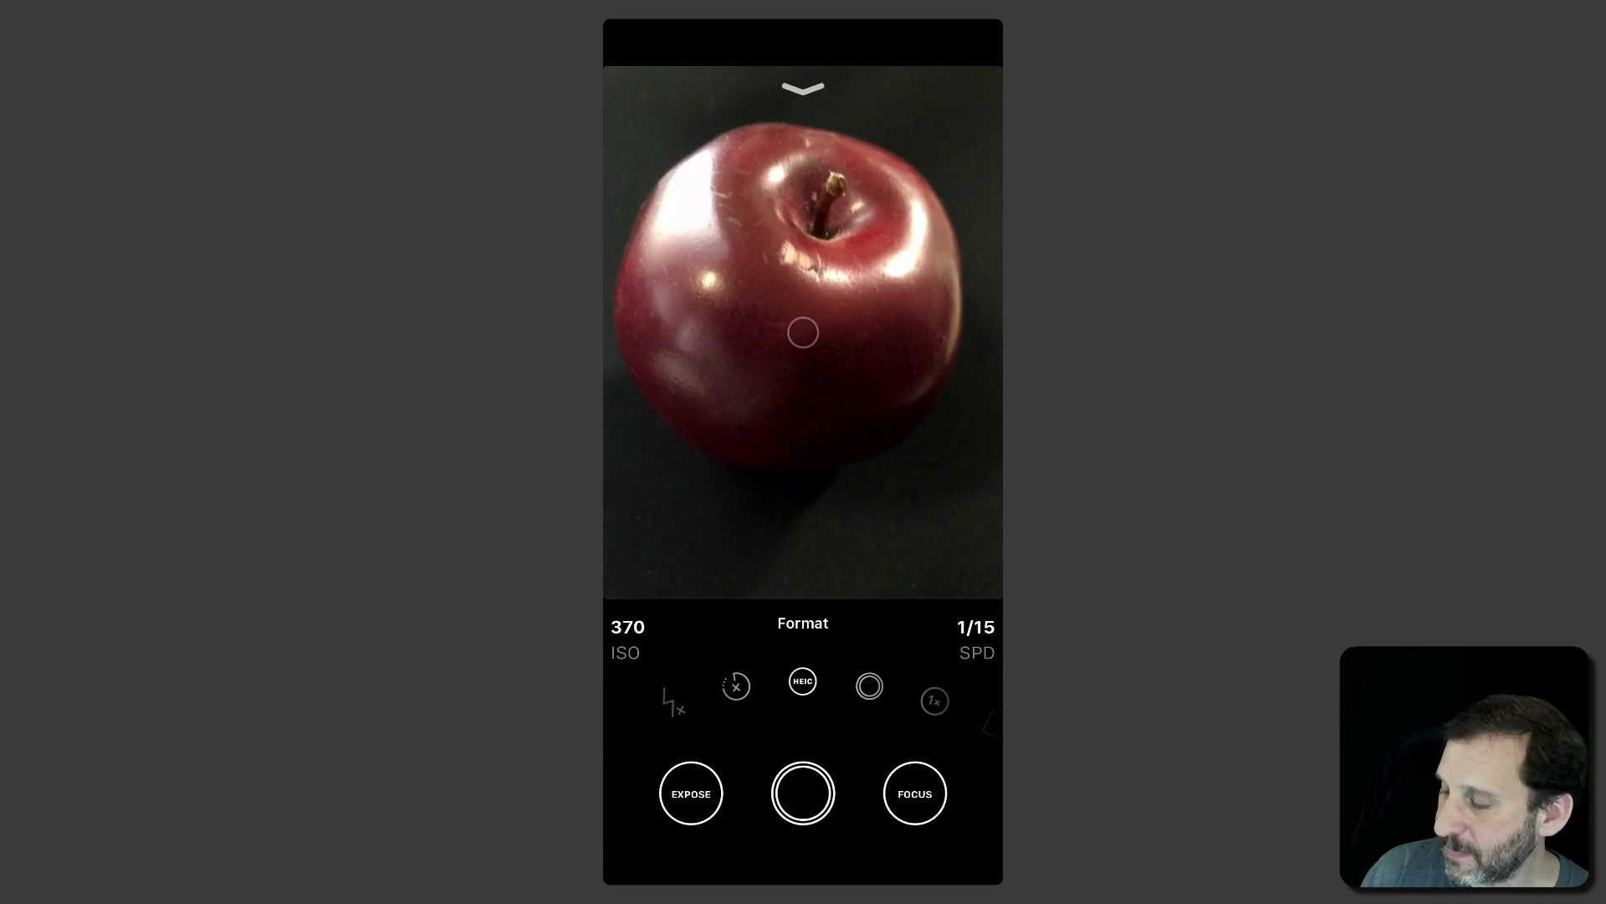
{"action": "scroll", "coordinate": [804, 690], "scroll_direction": "right", "scroll_amount": 4}
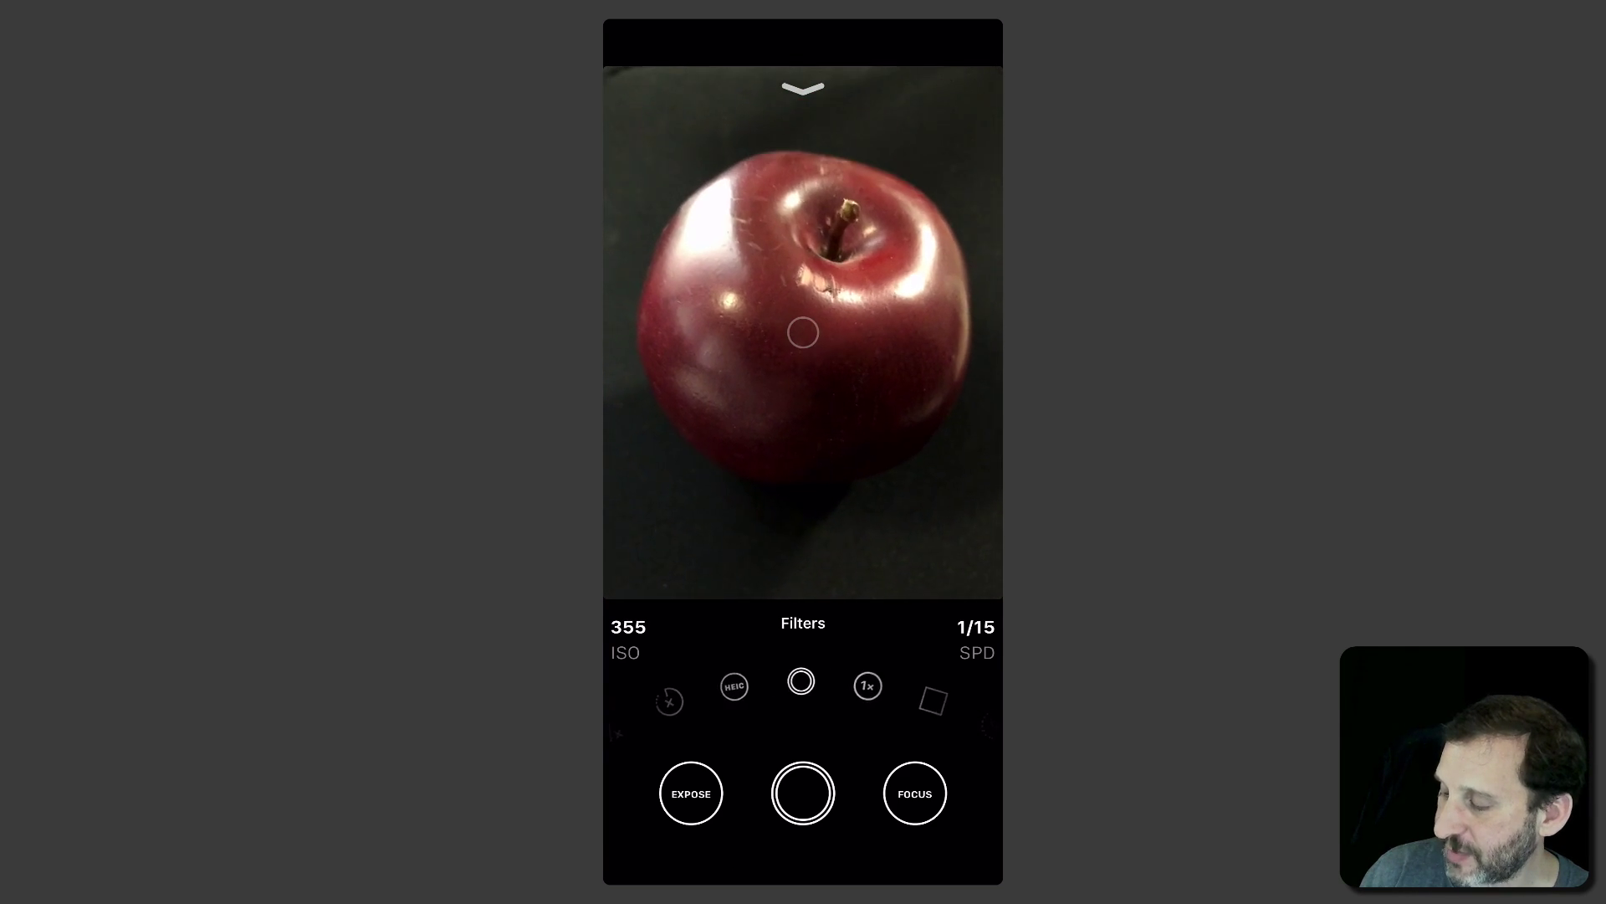
{"action": "scroll", "coordinate": [803, 690], "scroll_direction": "right", "scroll_amount": 1}
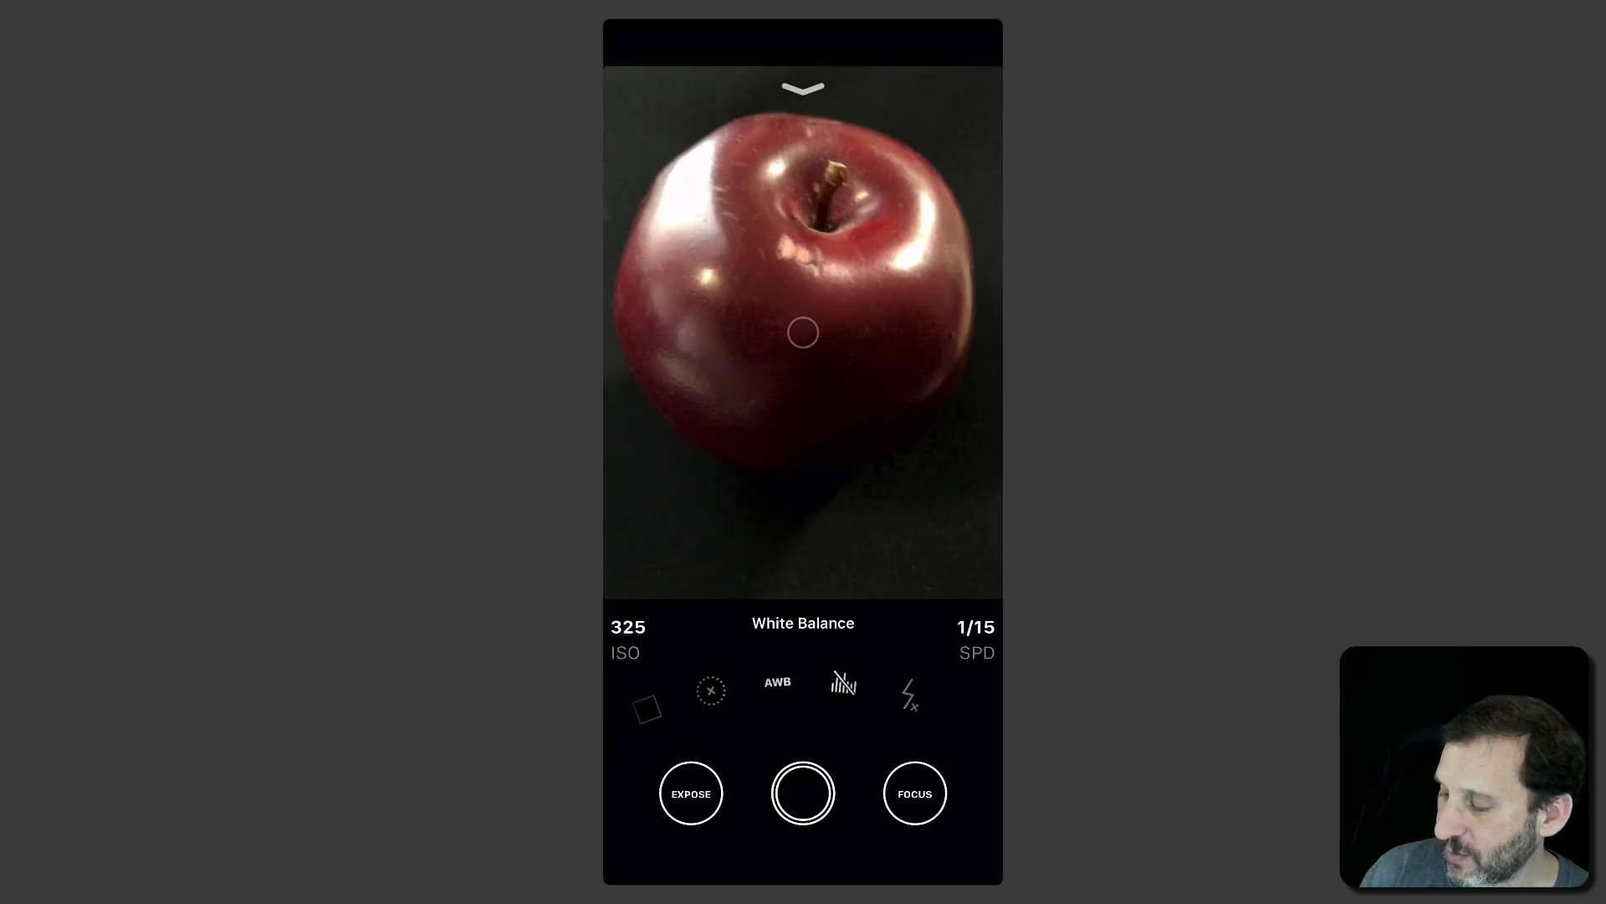
{"action": "scroll", "coordinate": [804, 691], "scroll_direction": "left", "scroll_amount": 1}
{"action": "scroll", "coordinate": [803, 690], "scroll_direction": "right", "scroll_amount": 1}
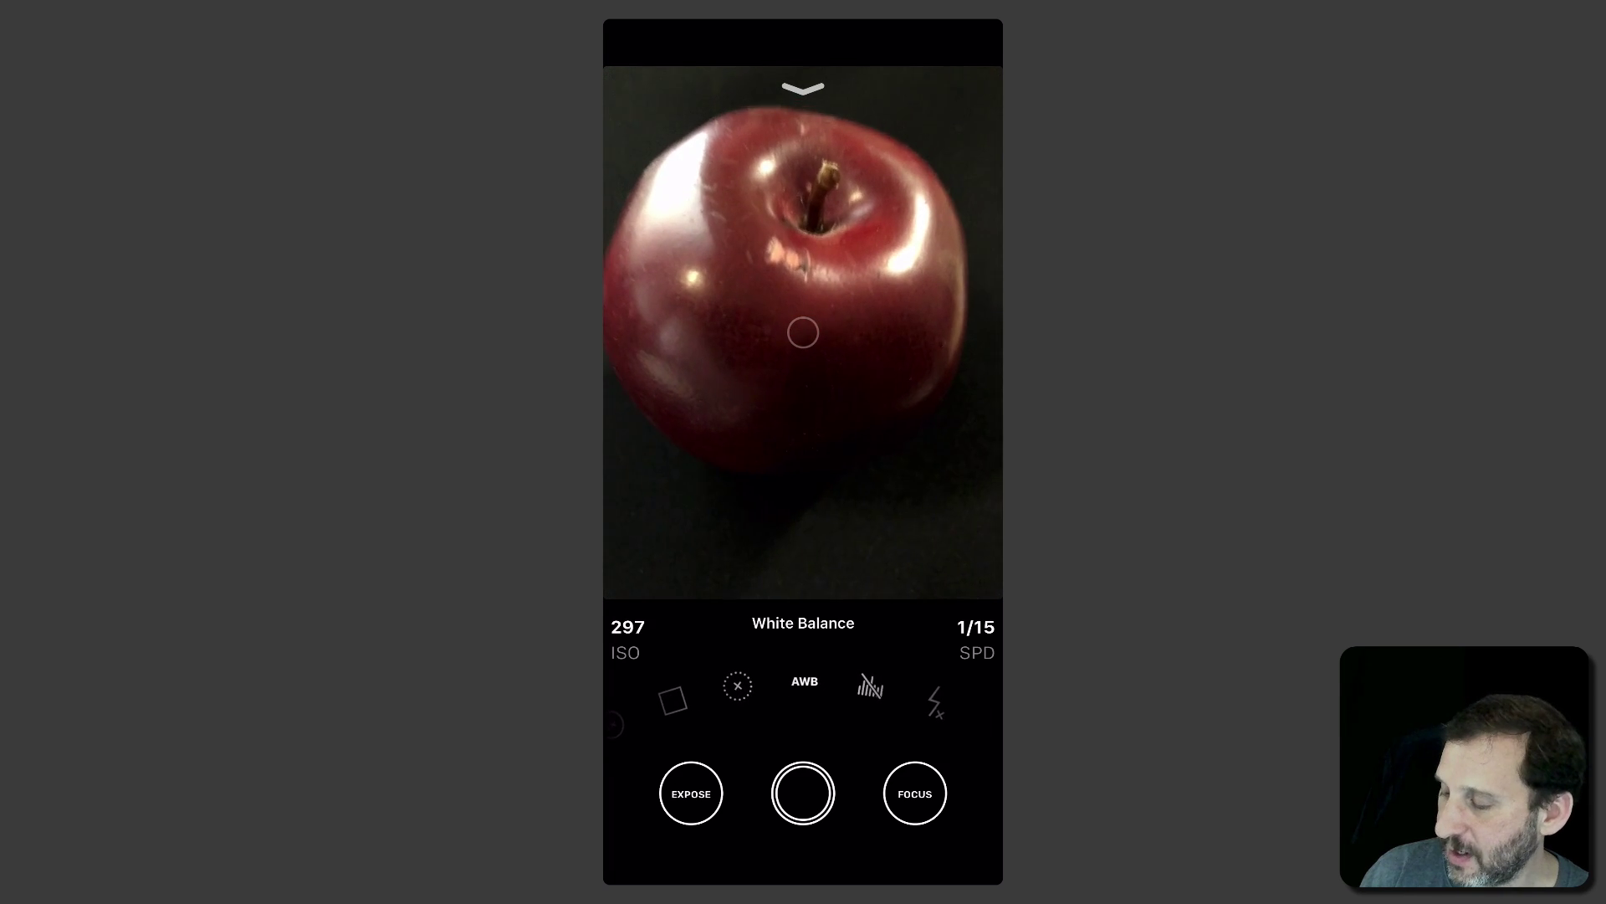
{"action": "scroll", "coordinate": [803, 690], "scroll_direction": "left", "scroll_amount": 5}
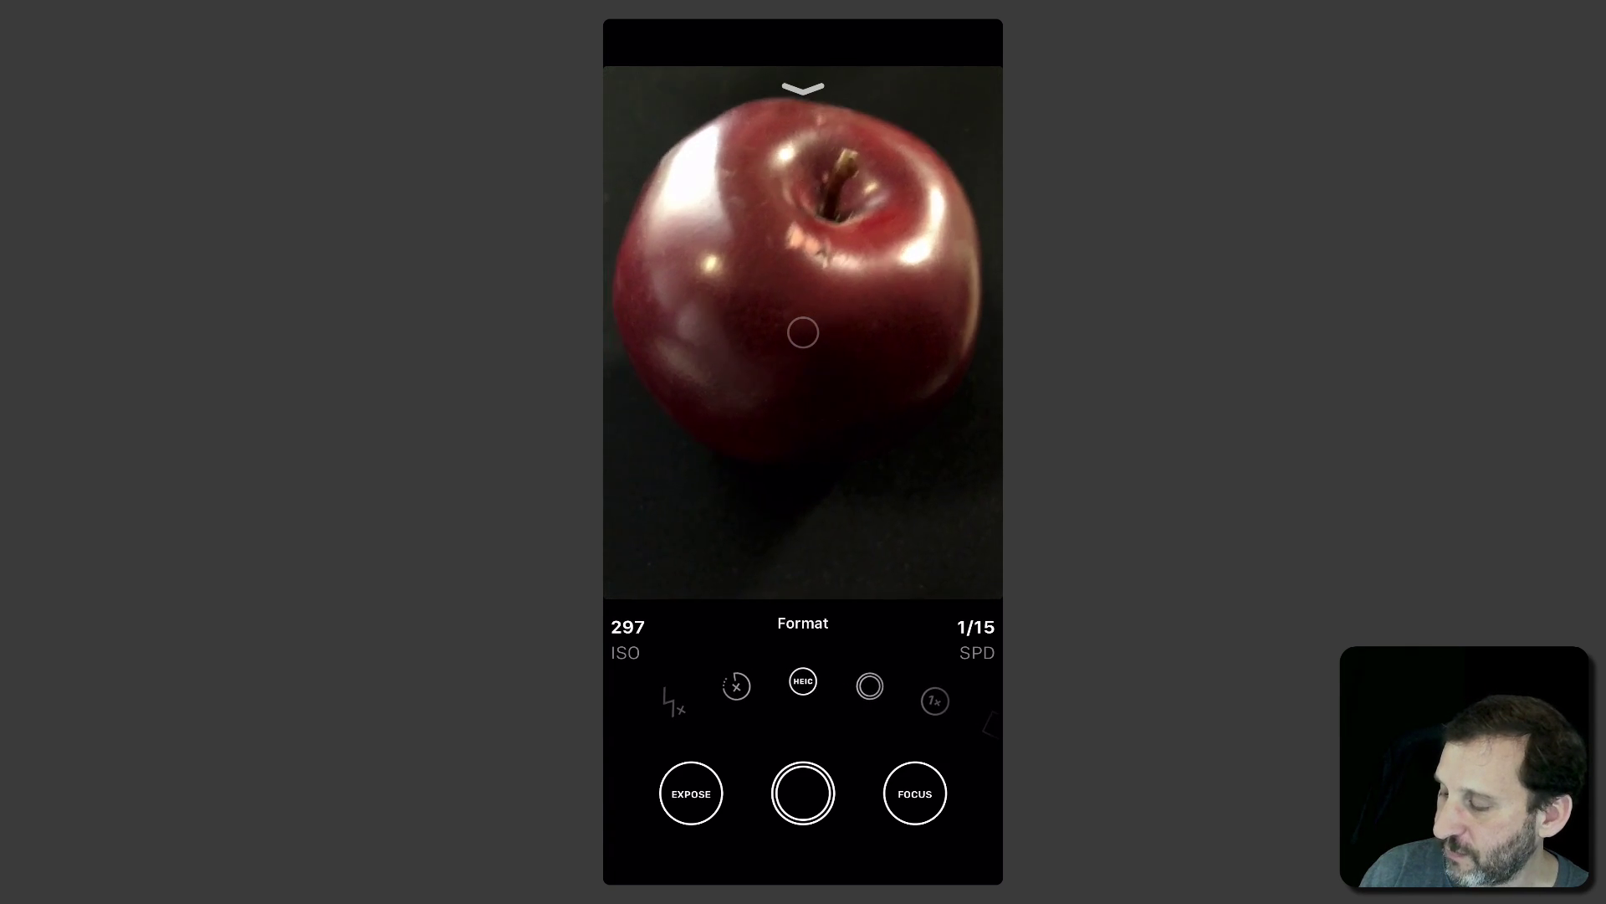
Step: Switch Obscura's capture format from HEIC through JPG to RAW
{"action": "left_click", "coordinate": [804, 680]}
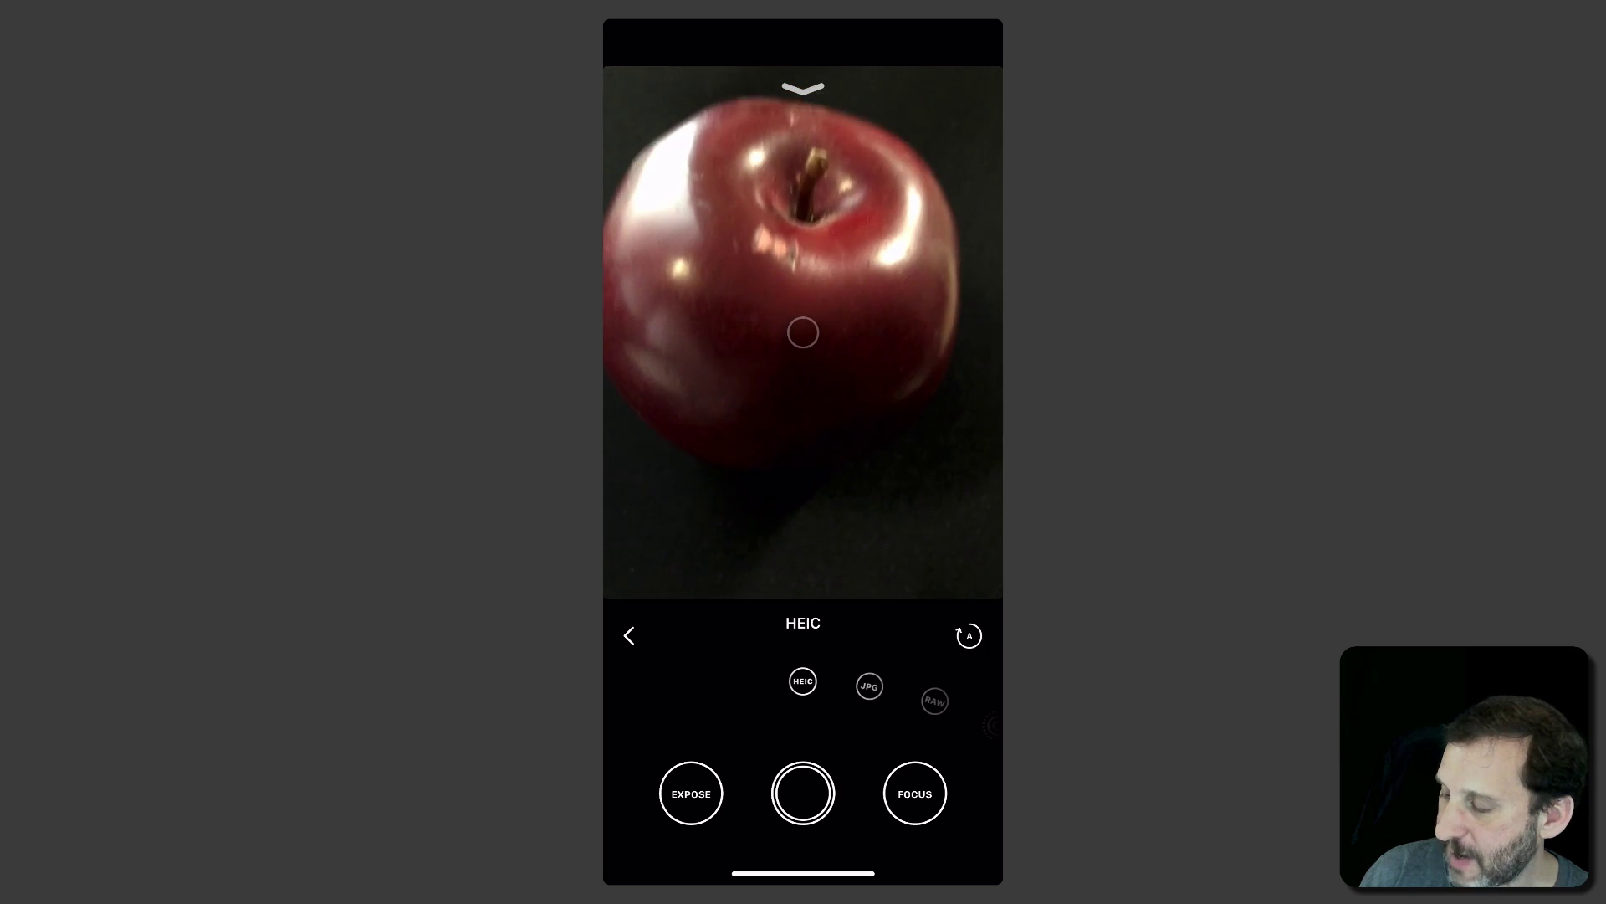
{"action": "scroll", "coordinate": [804, 690], "scroll_direction": "right", "scroll_amount": 1}
{"action": "scroll", "coordinate": [803, 690], "scroll_direction": "left", "scroll_amount": 1}
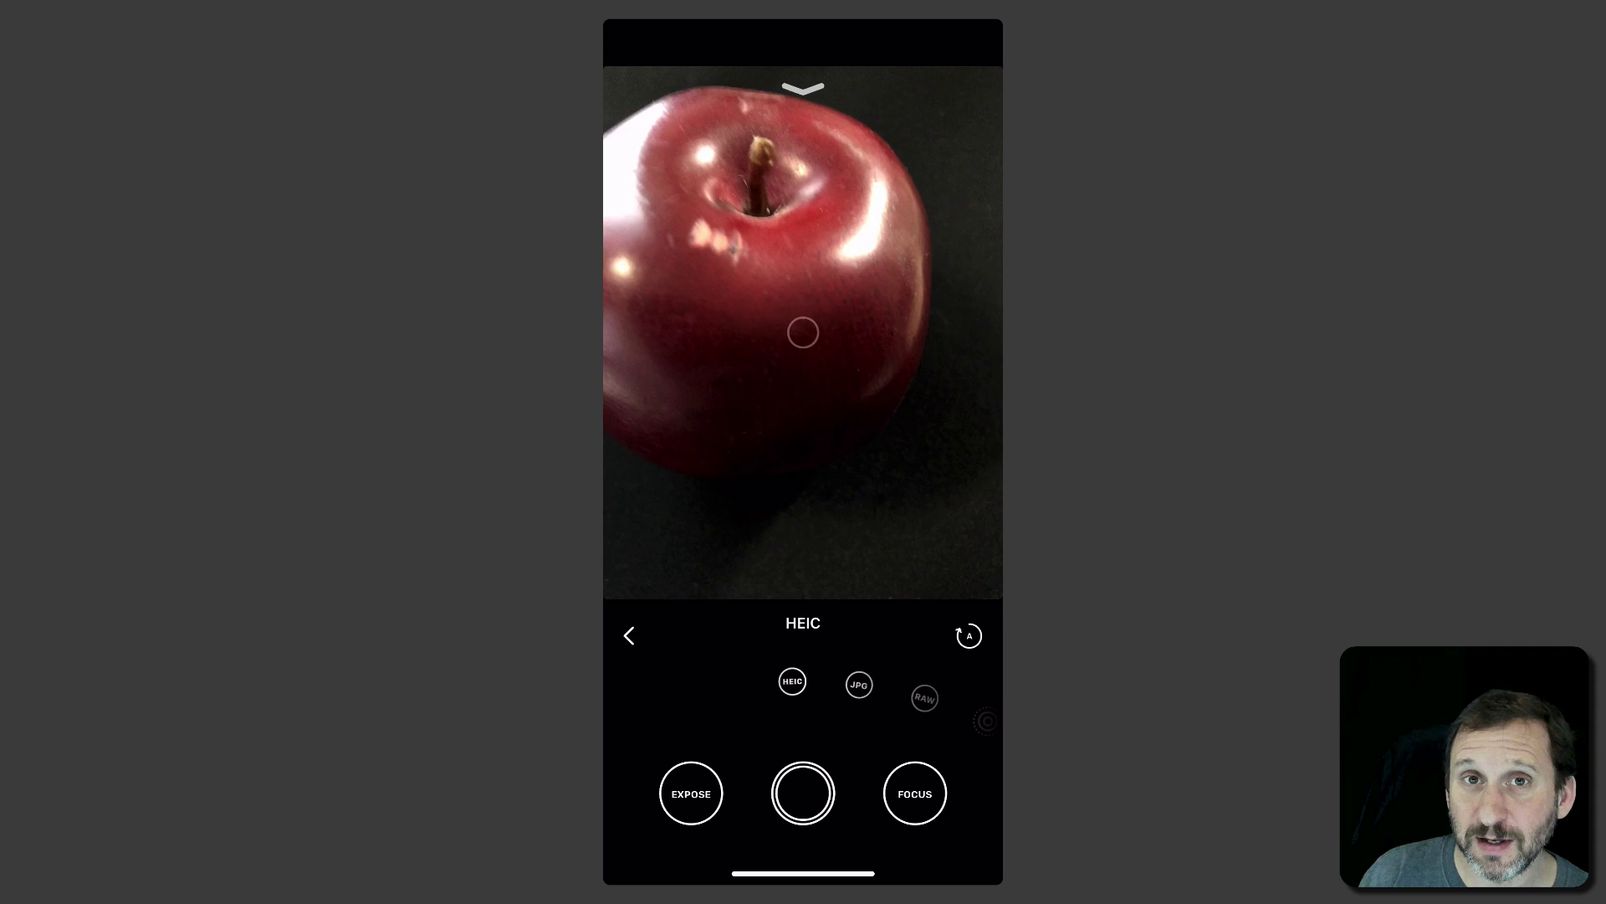
{"action": "scroll", "coordinate": [804, 690], "scroll_direction": "right", "scroll_amount": 1}
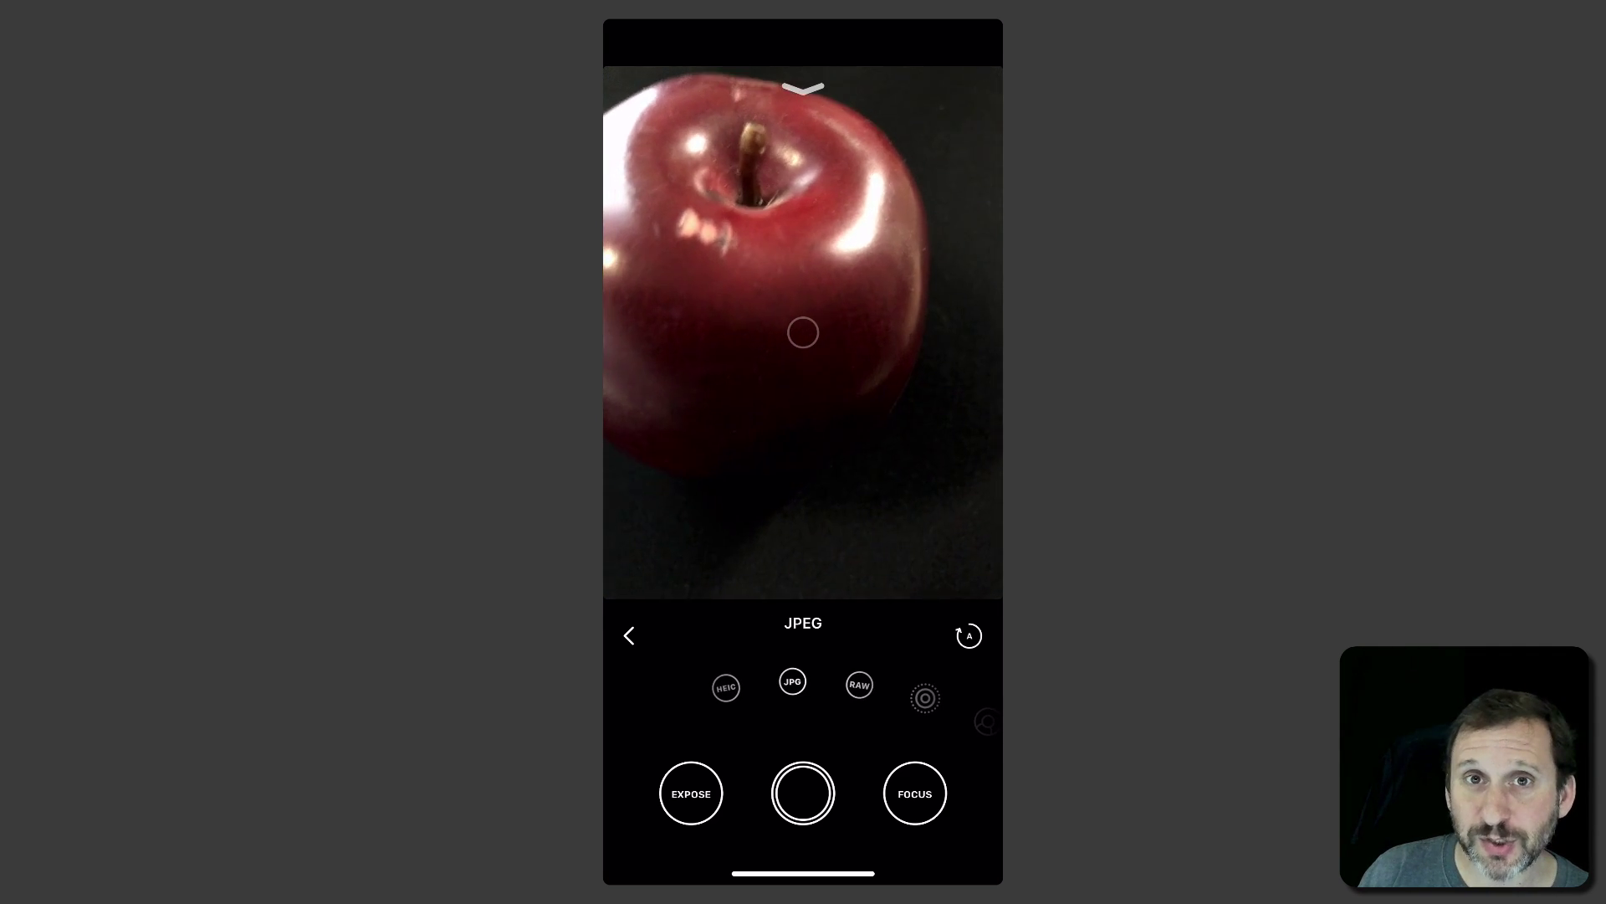
{"action": "scroll", "coordinate": [803, 690], "scroll_direction": "right", "scroll_amount": 1}
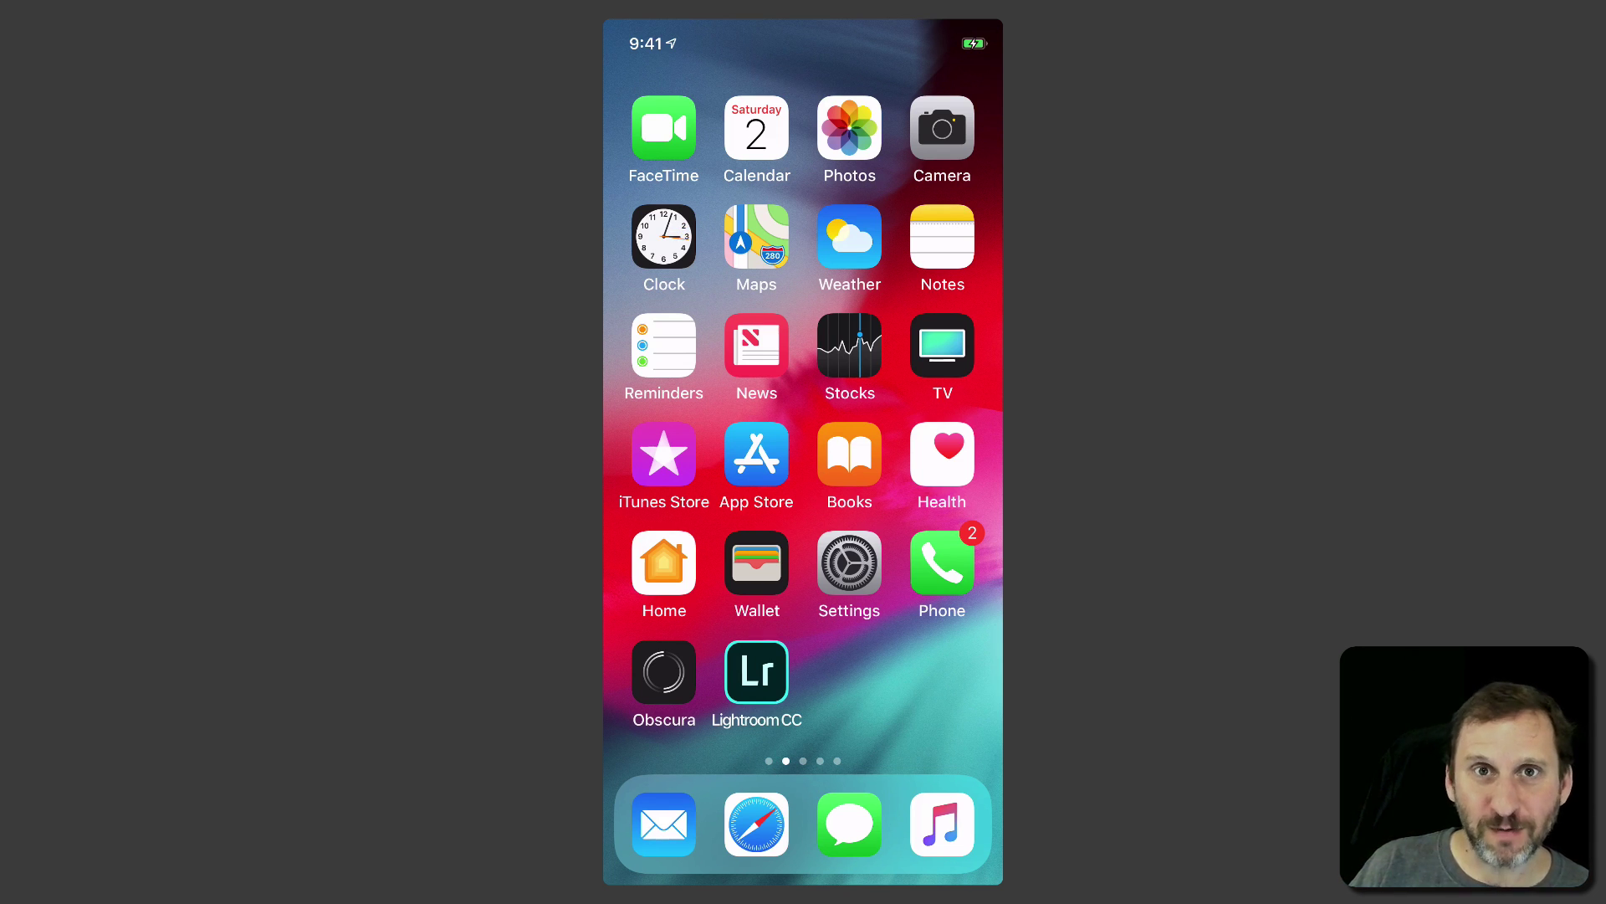
Step: Use Lightroom CC's built-in camera in Automatic mode to shoot two DNG photos of the apple
{"action": "left_click", "coordinate": [756, 671]}
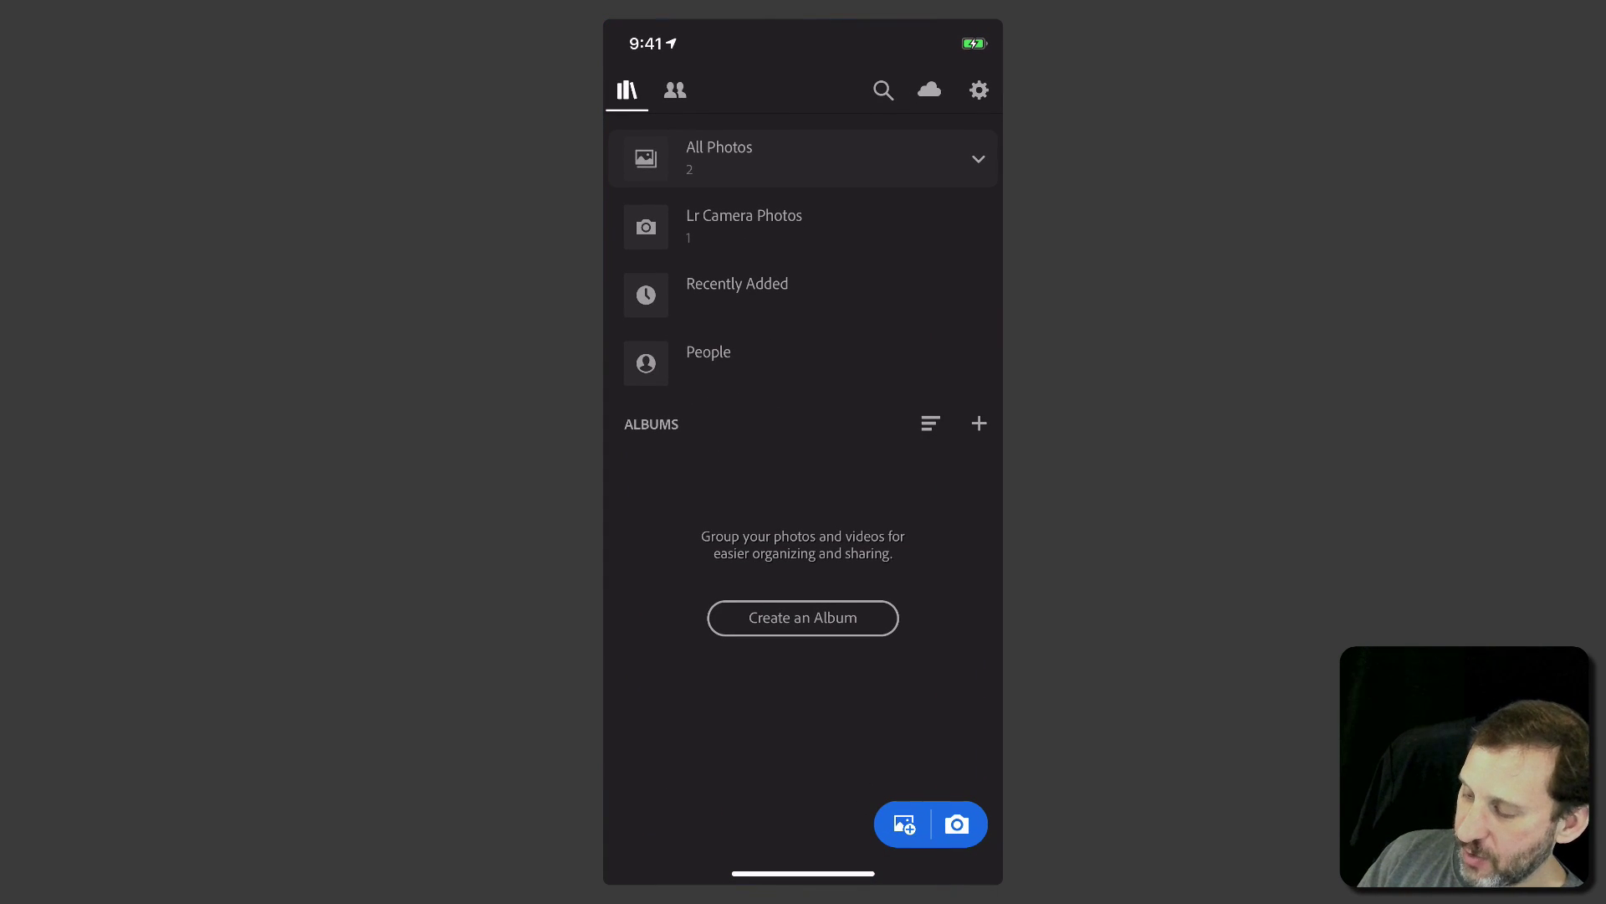
{"action": "left_click", "coordinate": [956, 824]}
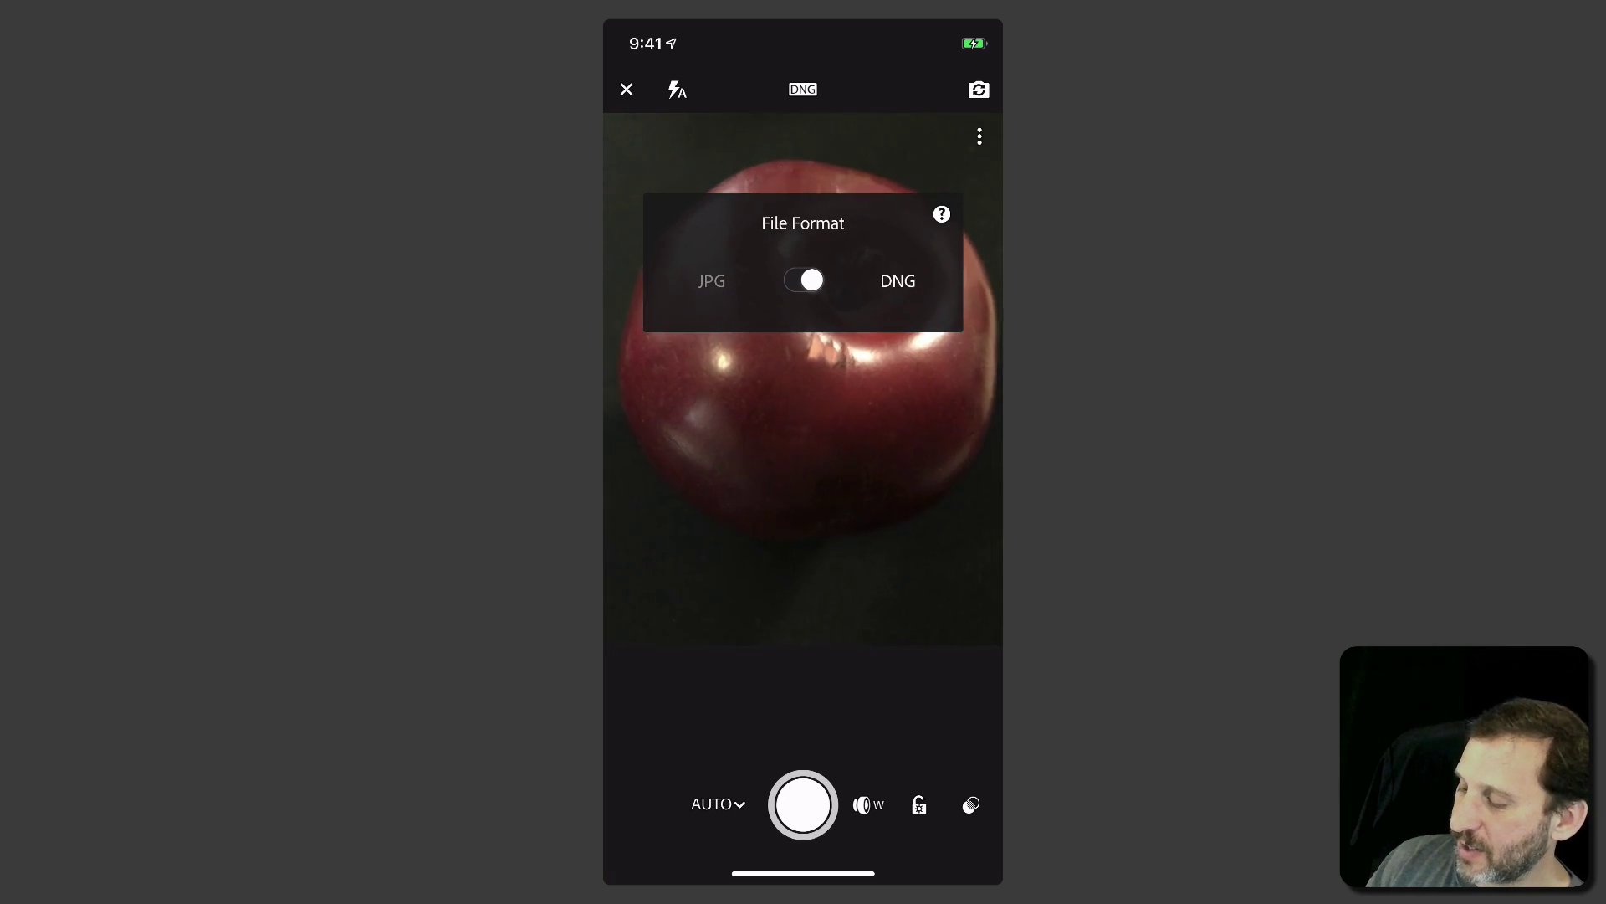
{"action": "left_click", "coordinate": [718, 804]}
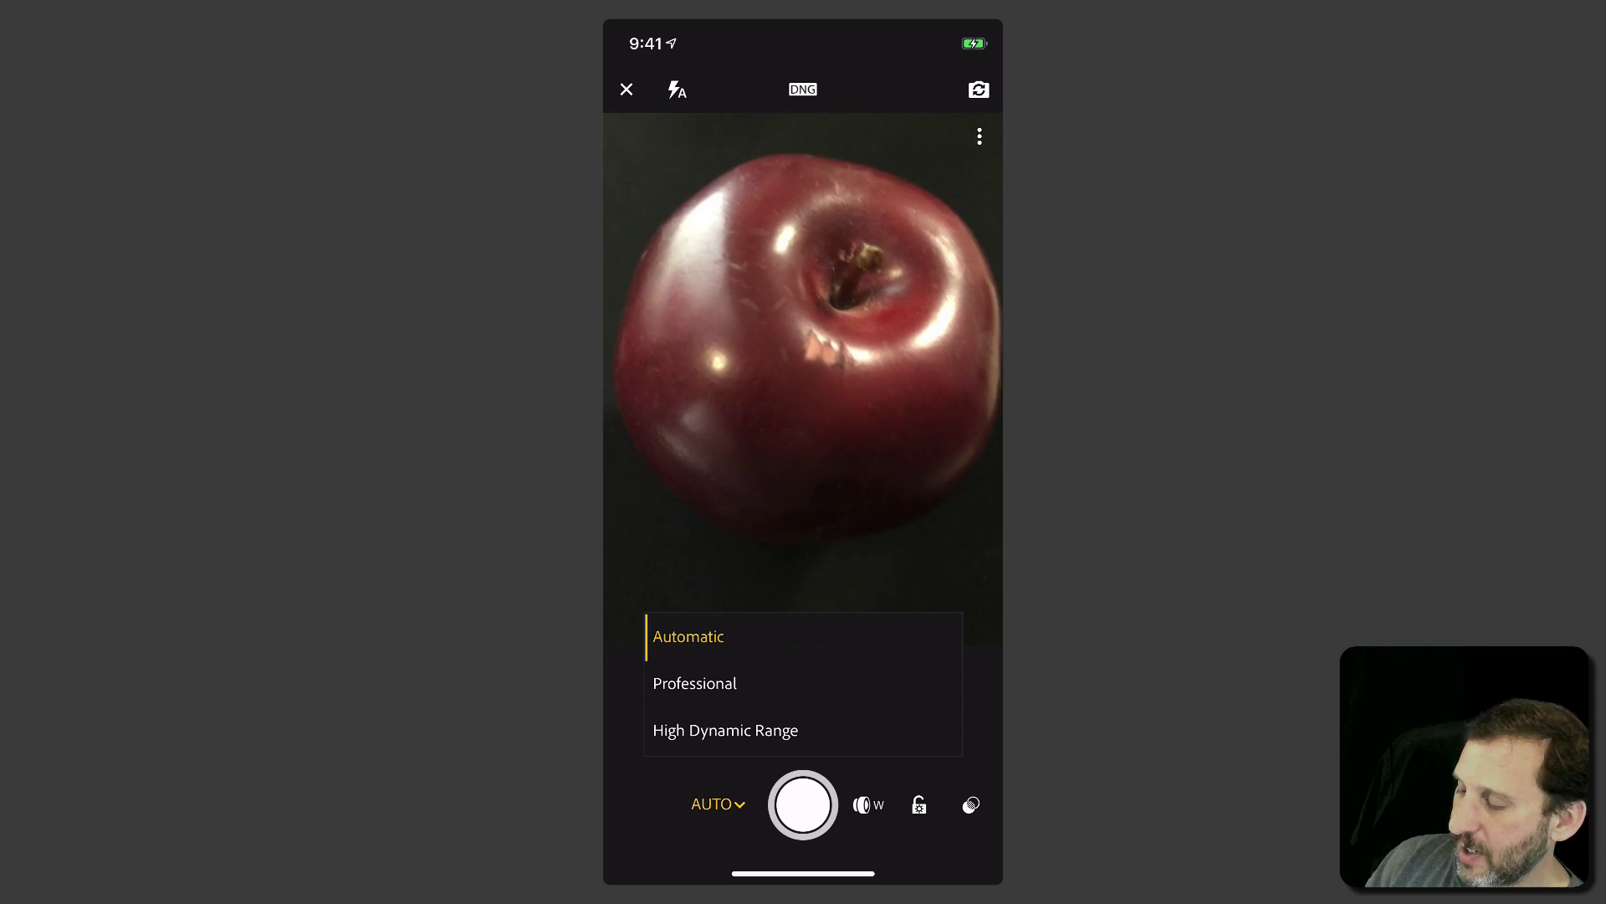
{"action": "left_click", "coordinate": [689, 637]}
{"action": "left_click", "coordinate": [802, 804]}
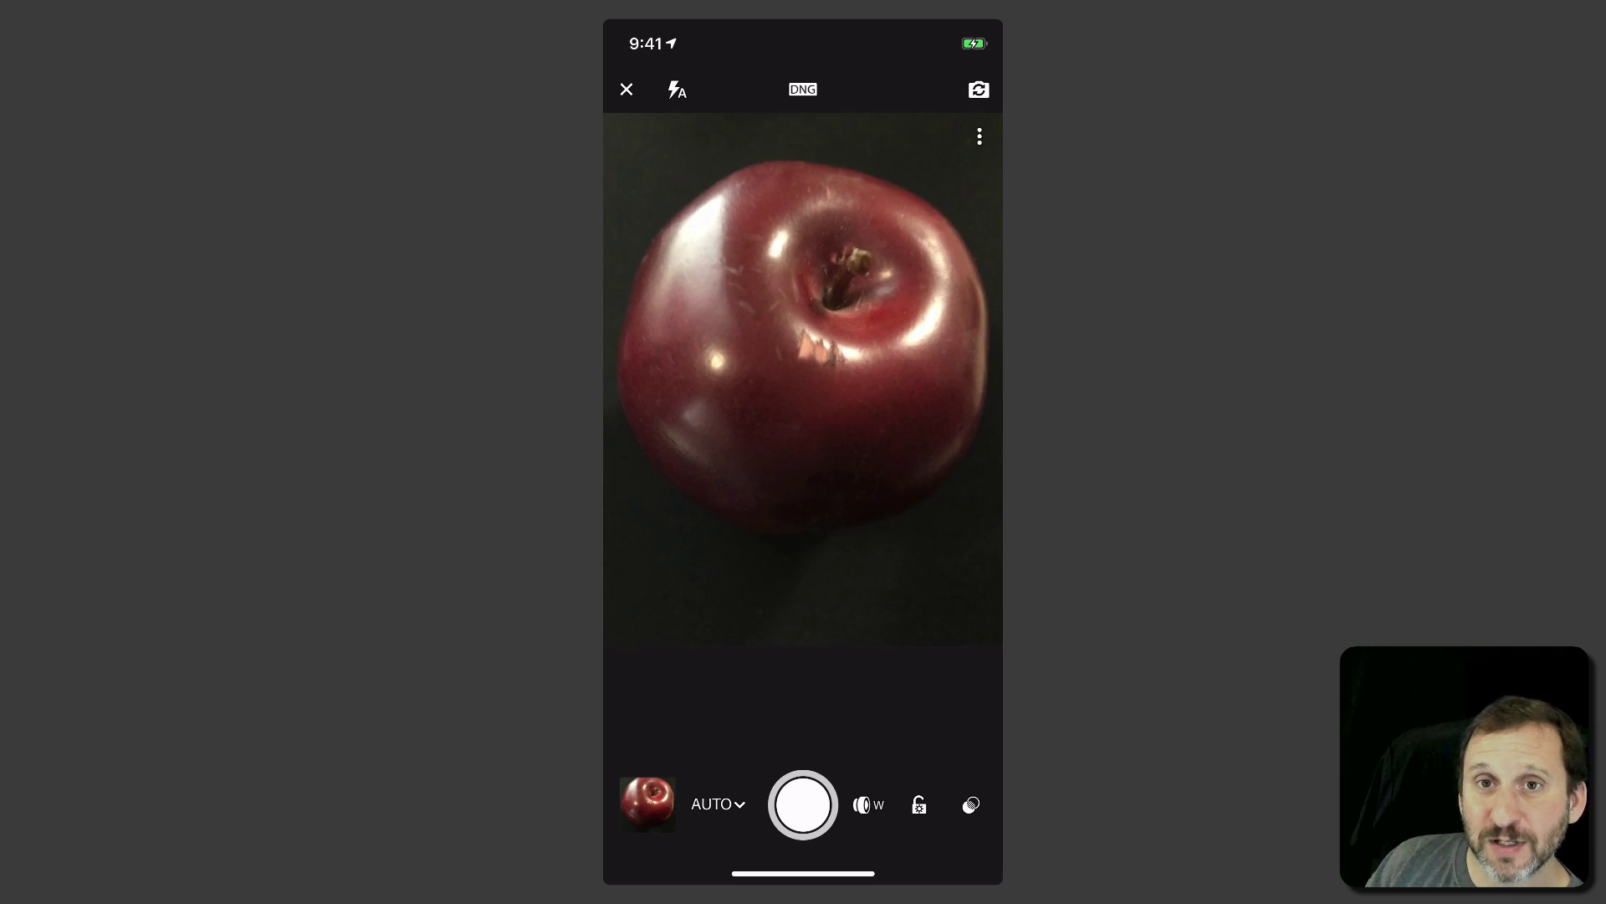
{"action": "left_click", "coordinate": [802, 804]}
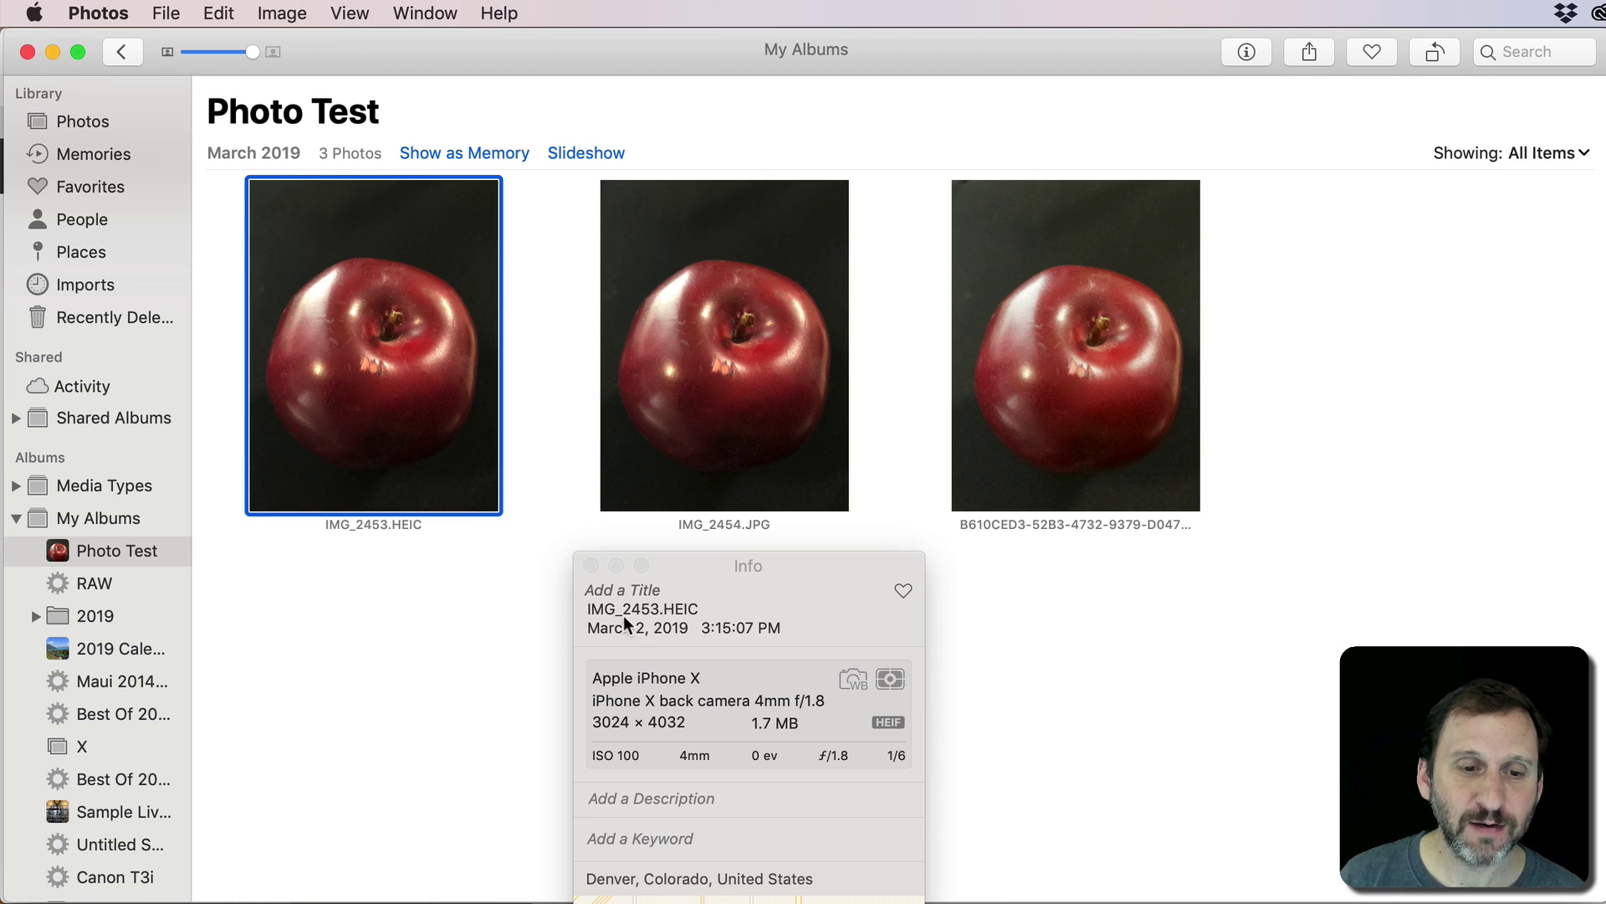
Step: Compare the HEIC (1.7 MB), JPEG and RAW file sizes, then open IMG_2453.HEIC full size
{"action": "left_click", "coordinate": [669, 692]}
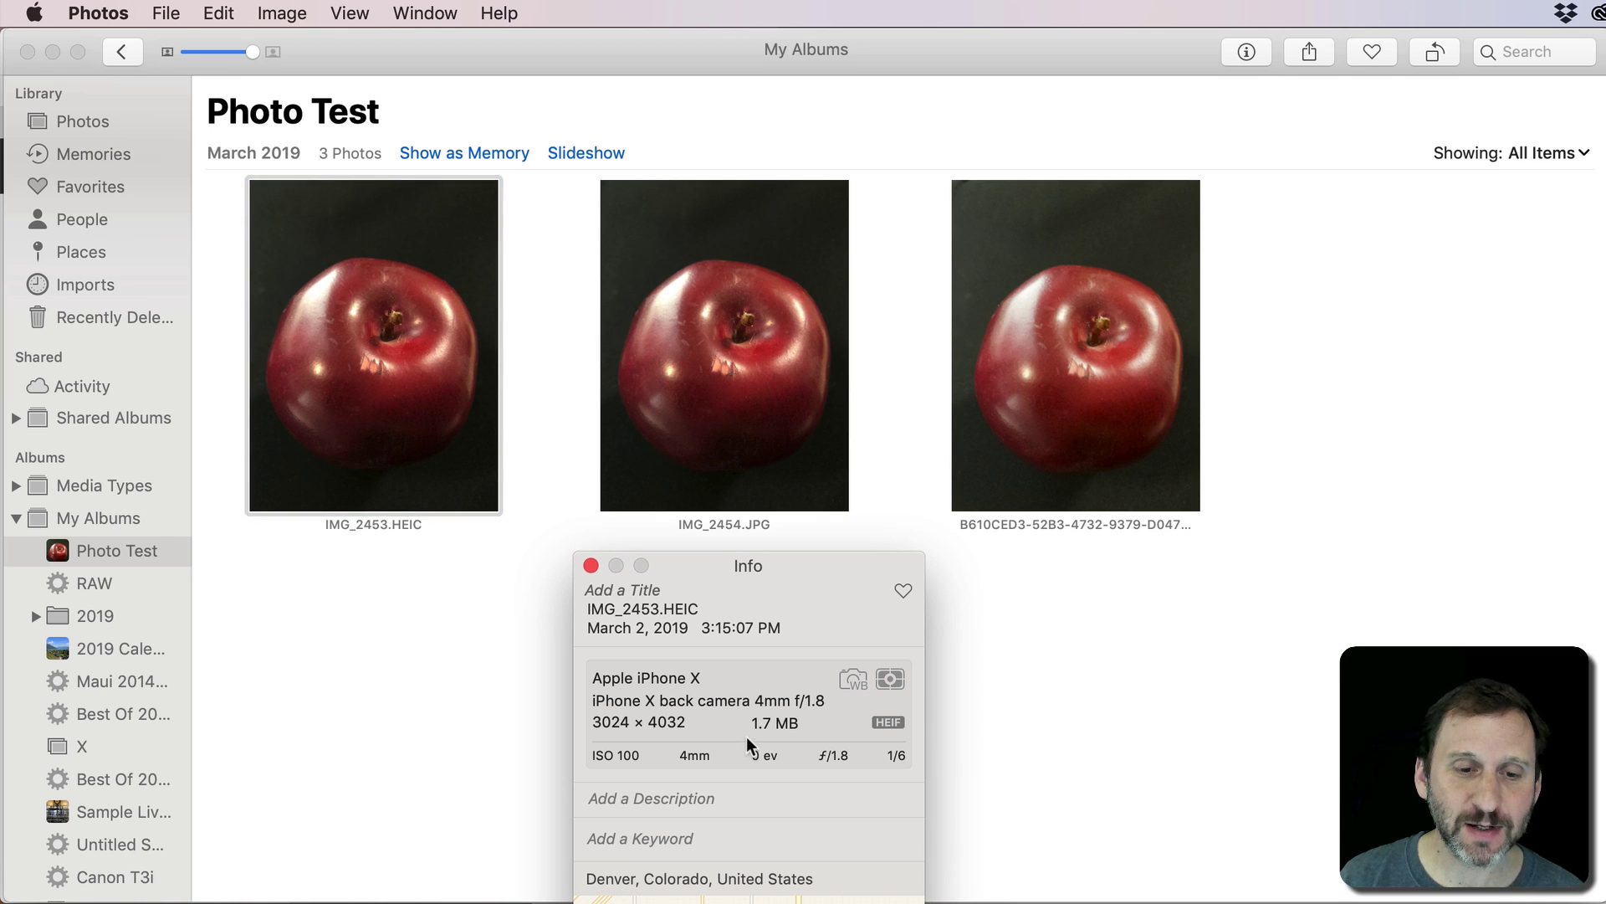
{"action": "left_click_drag", "start_coordinate": [751, 723], "coordinate": [800, 726]}
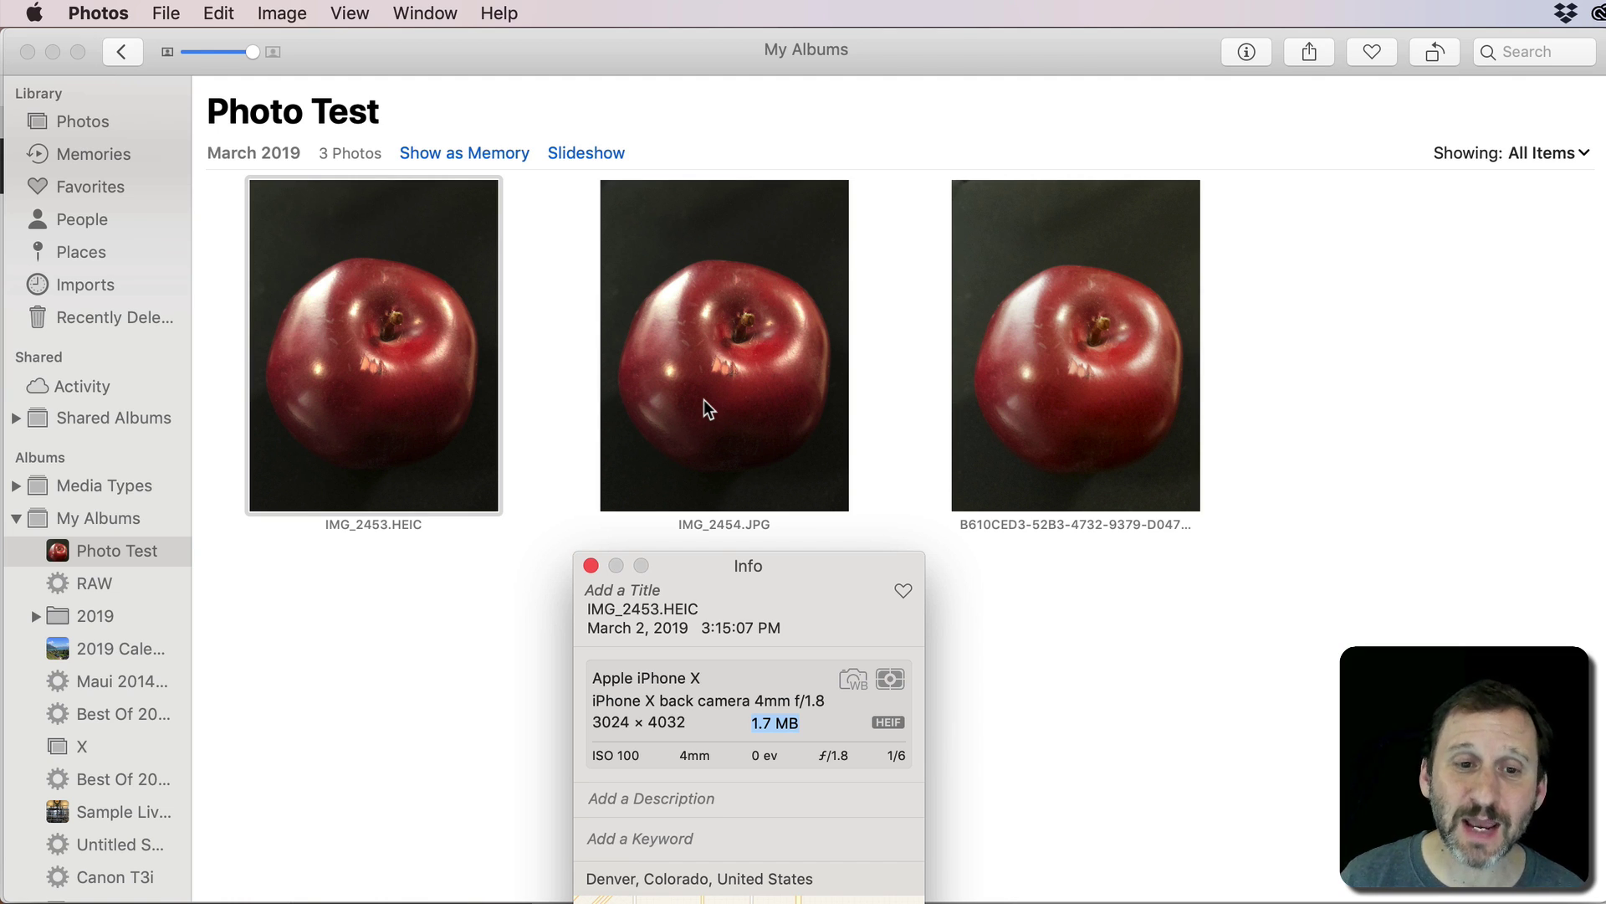
{"action": "left_click", "coordinate": [631, 413]}
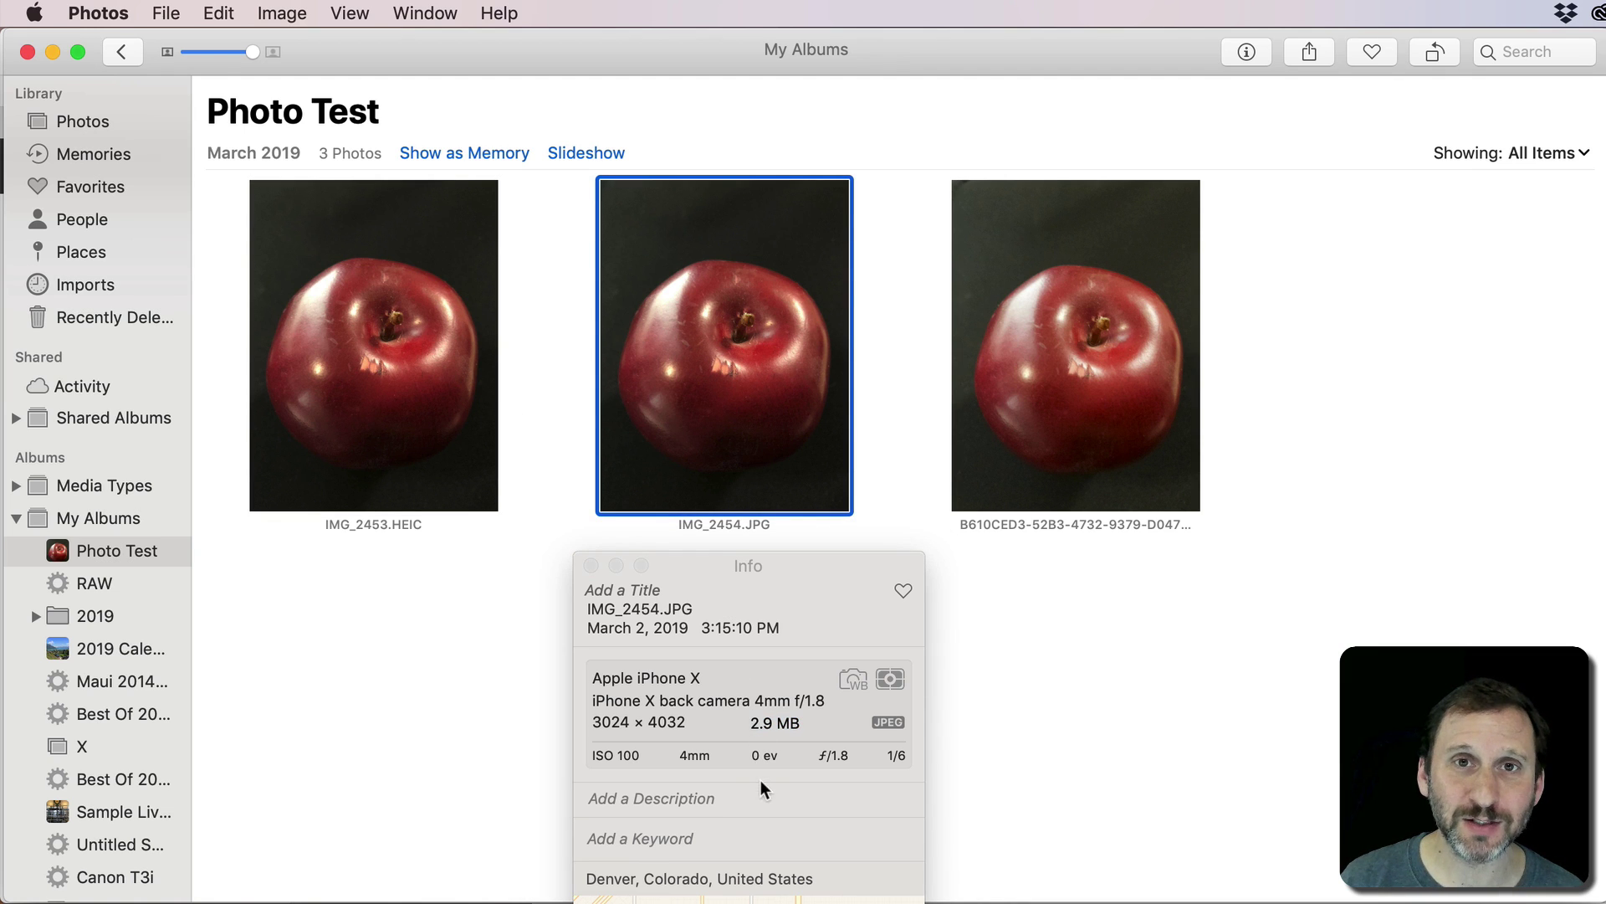
{"action": "left_click", "coordinate": [452, 451]}
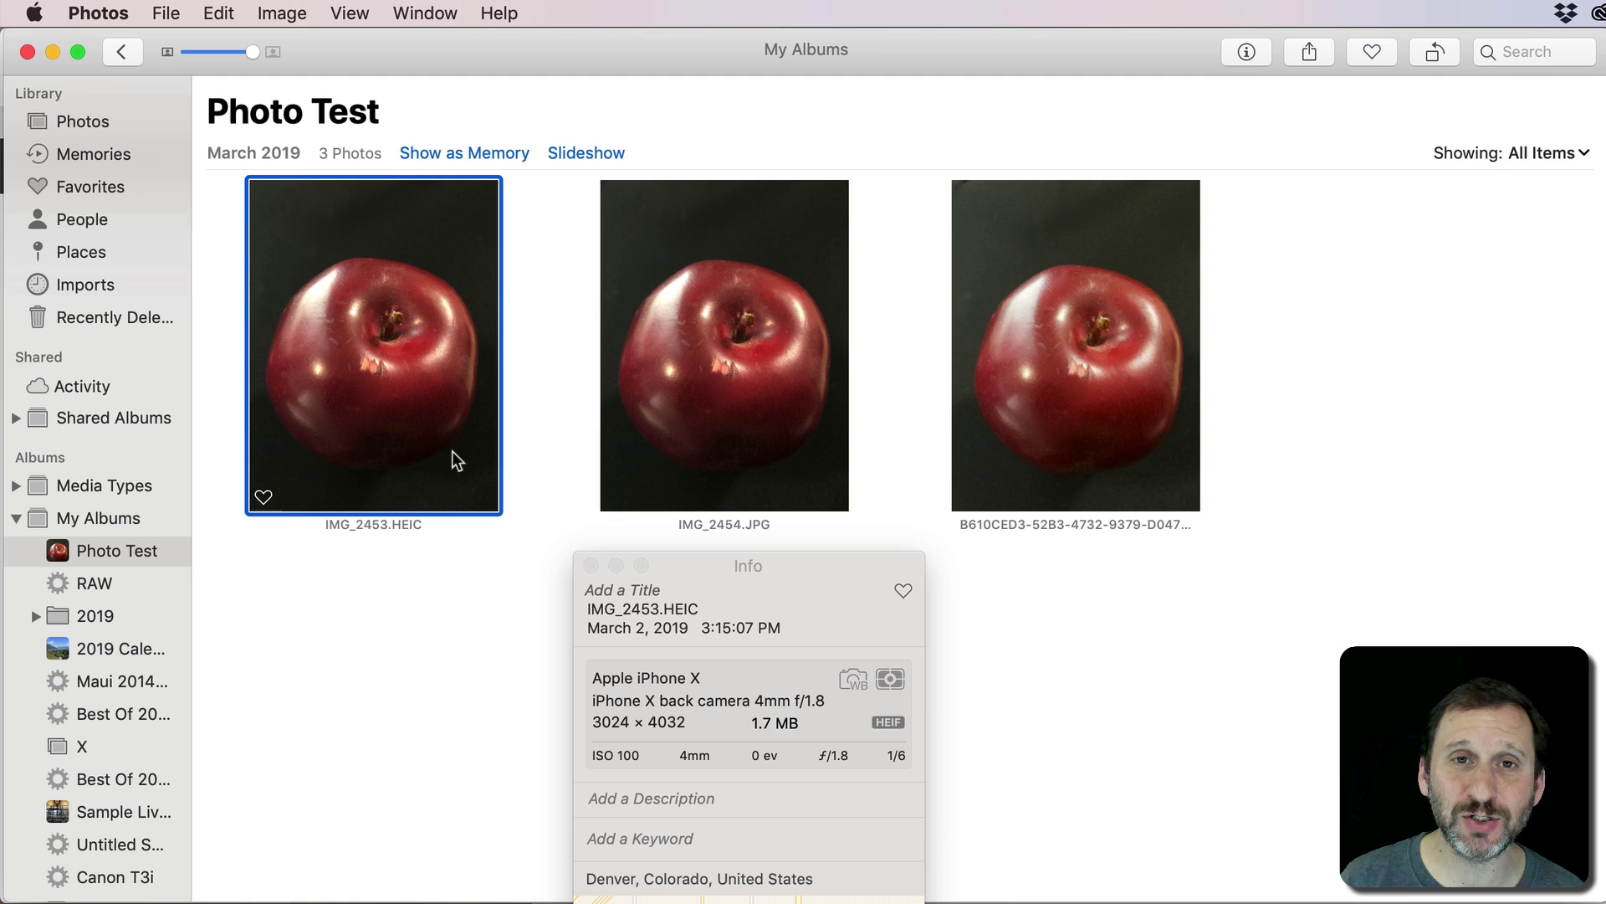
{"action": "left_click", "coordinate": [654, 406]}
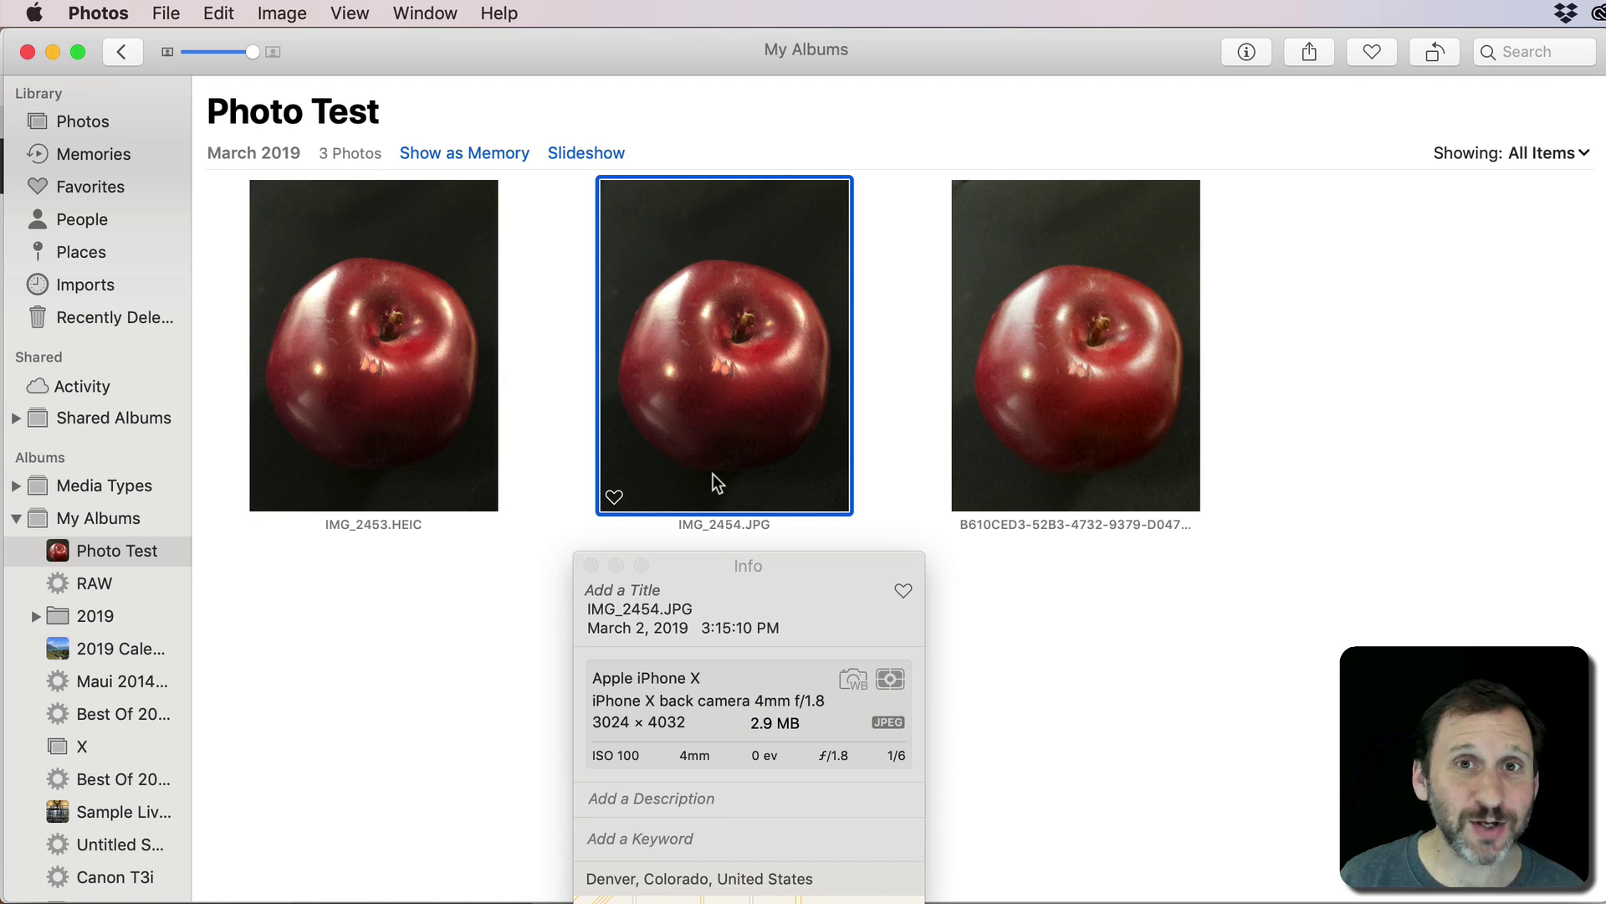
{"action": "left_click", "coordinate": [1021, 383]}
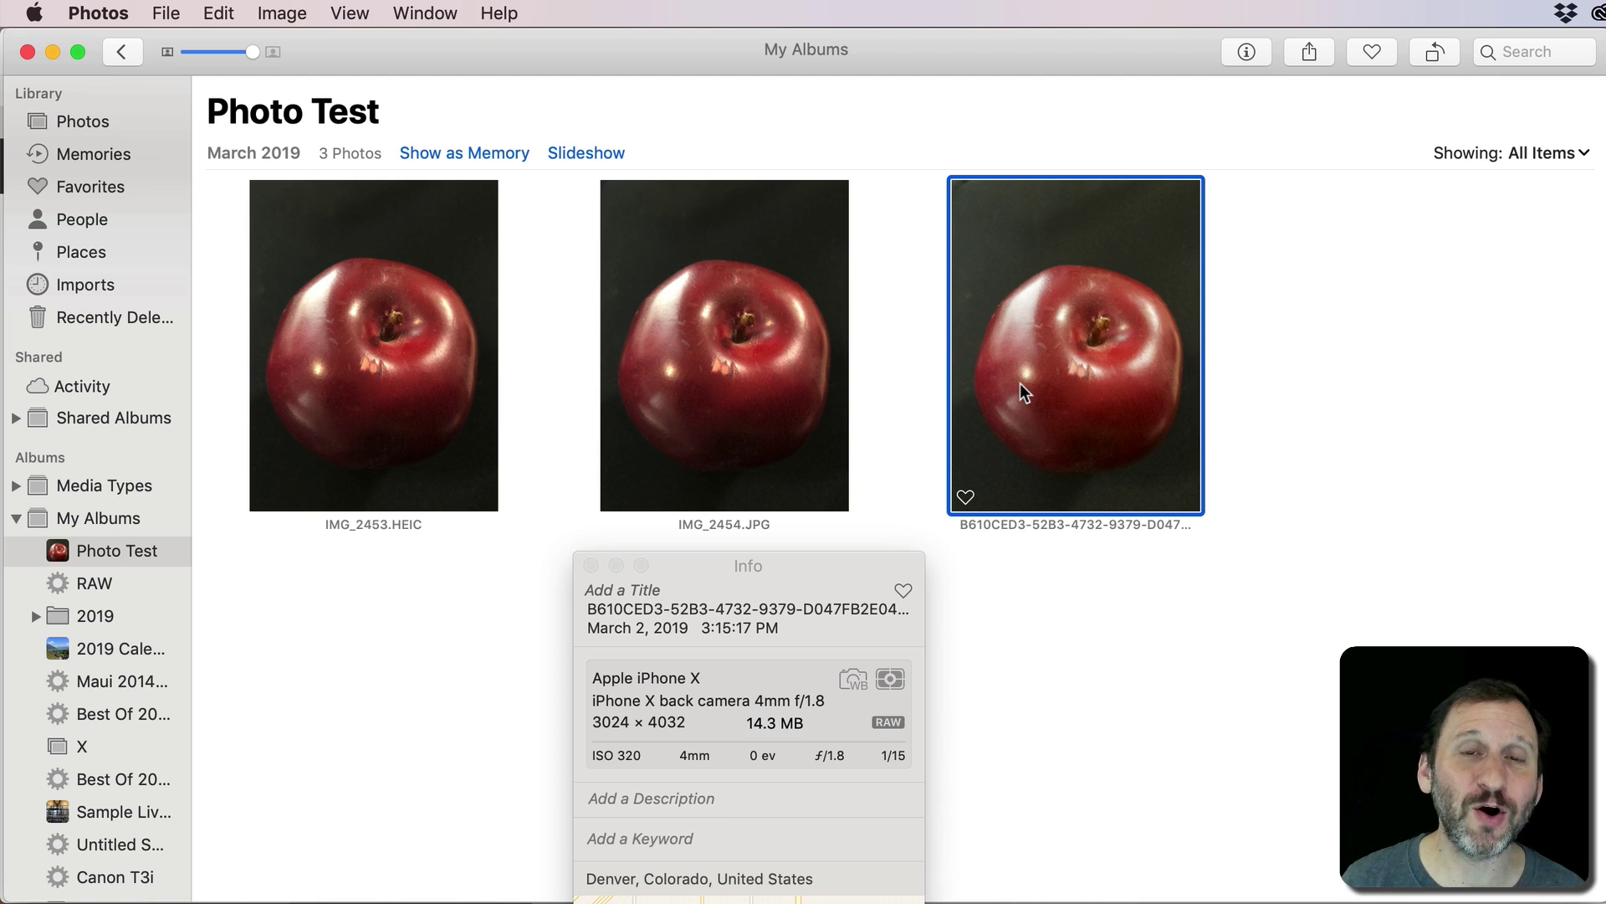
{"action": "double_click", "coordinate": [411, 344]}
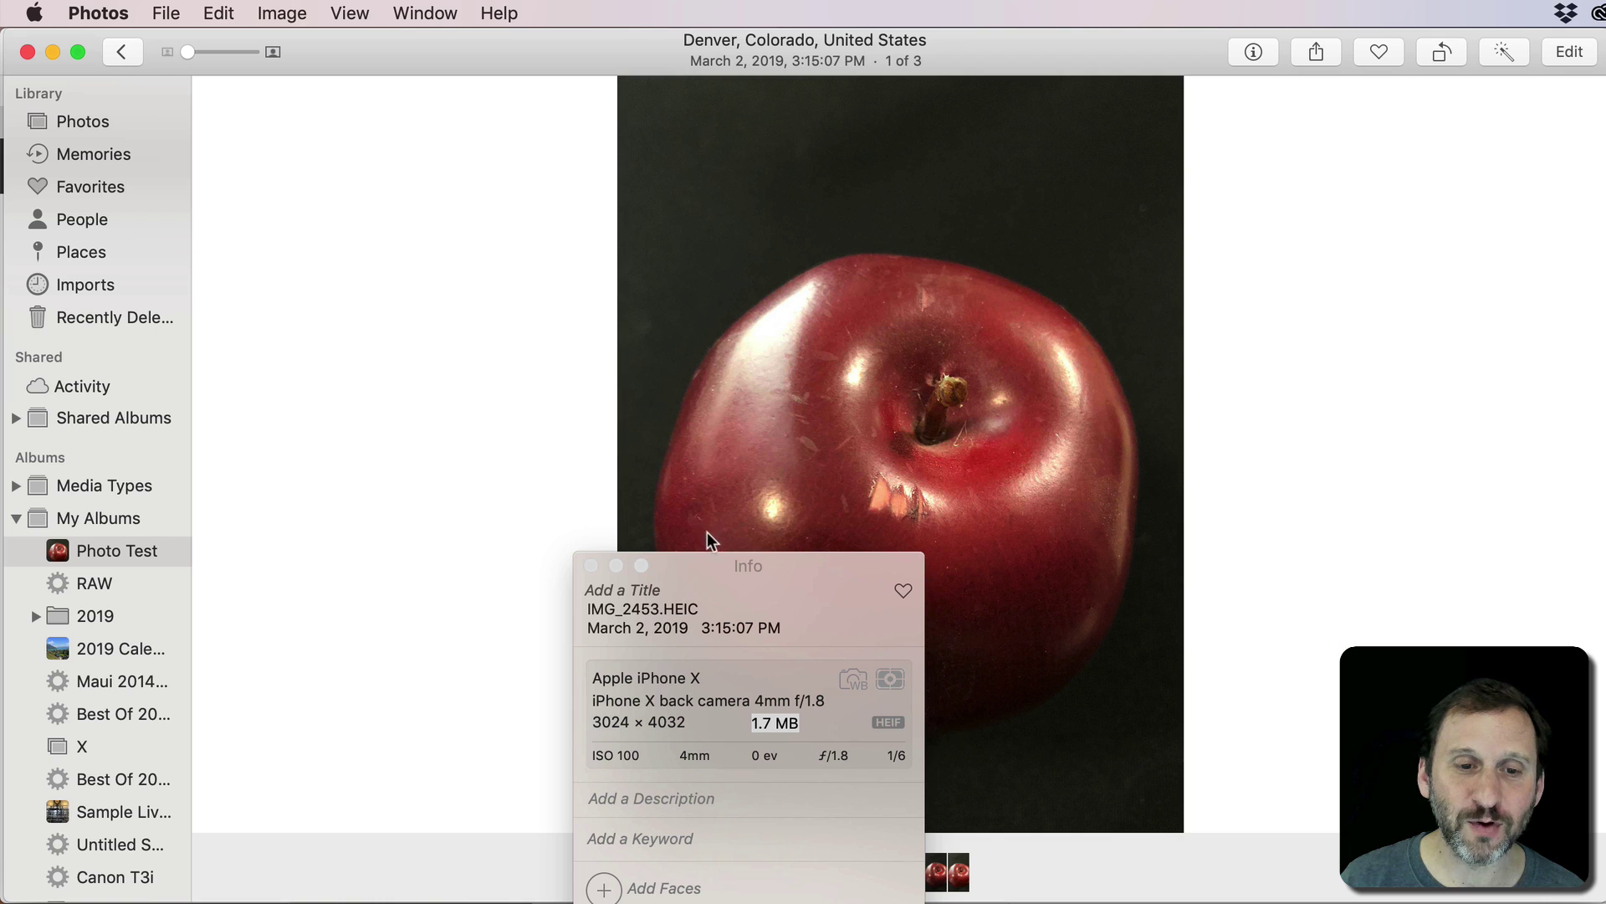
Step: Move the Info window aside and flip between the full-size HEIC and JPEG photos
{"action": "left_click_drag", "start_coordinate": [794, 577], "coordinate": [453, 566]}
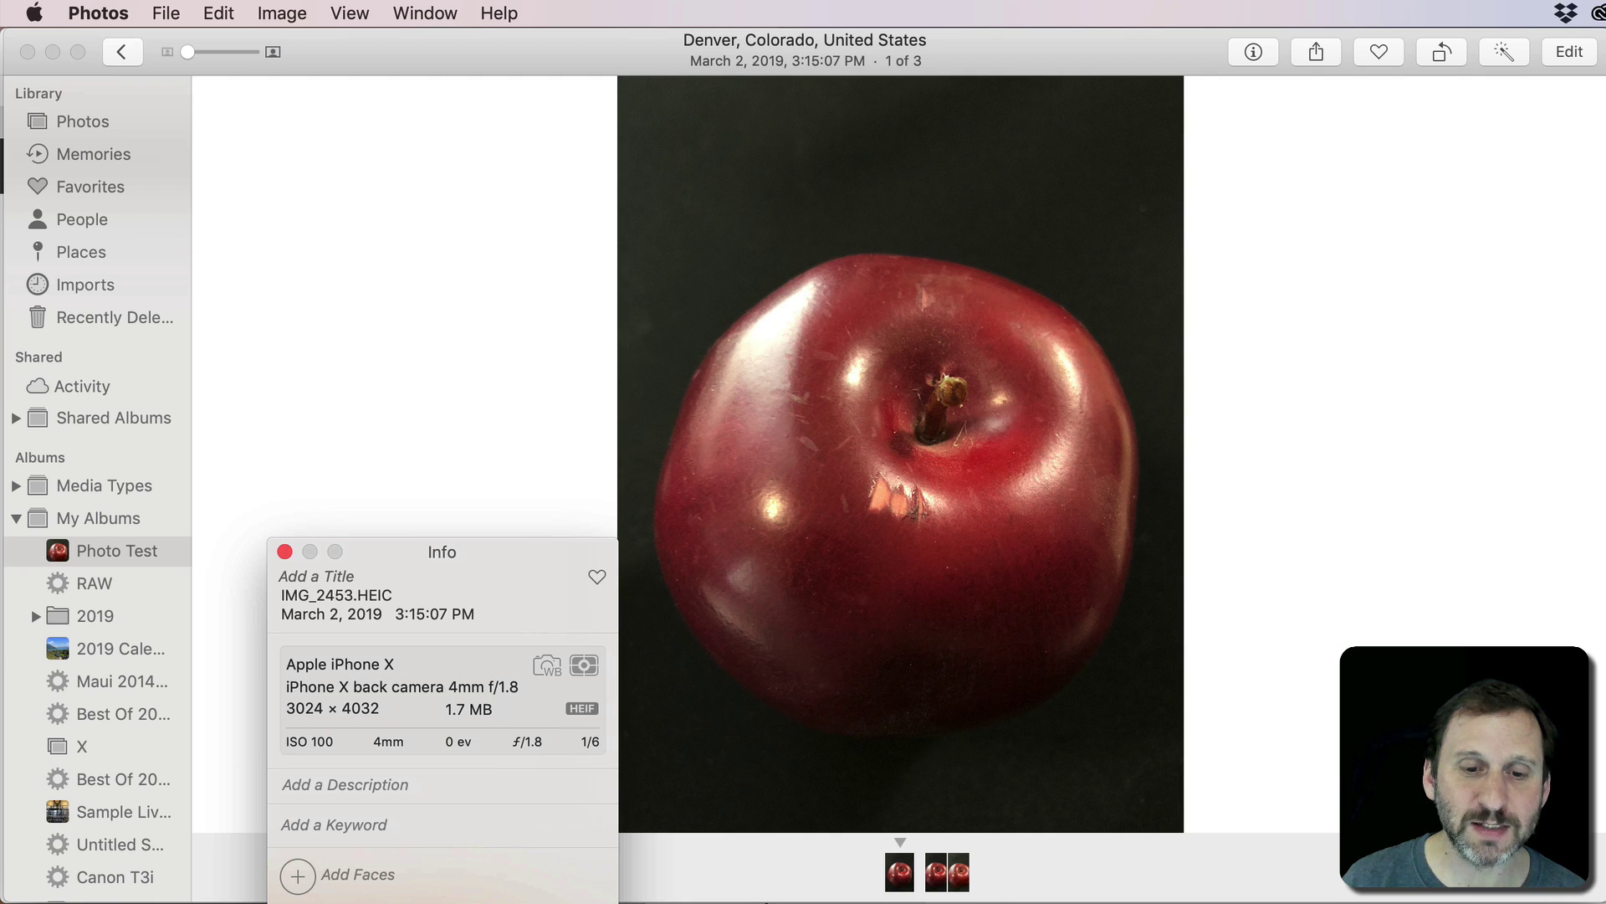
{"action": "left_click", "coordinate": [484, 417]}
{"action": "key", "text": "Right"}
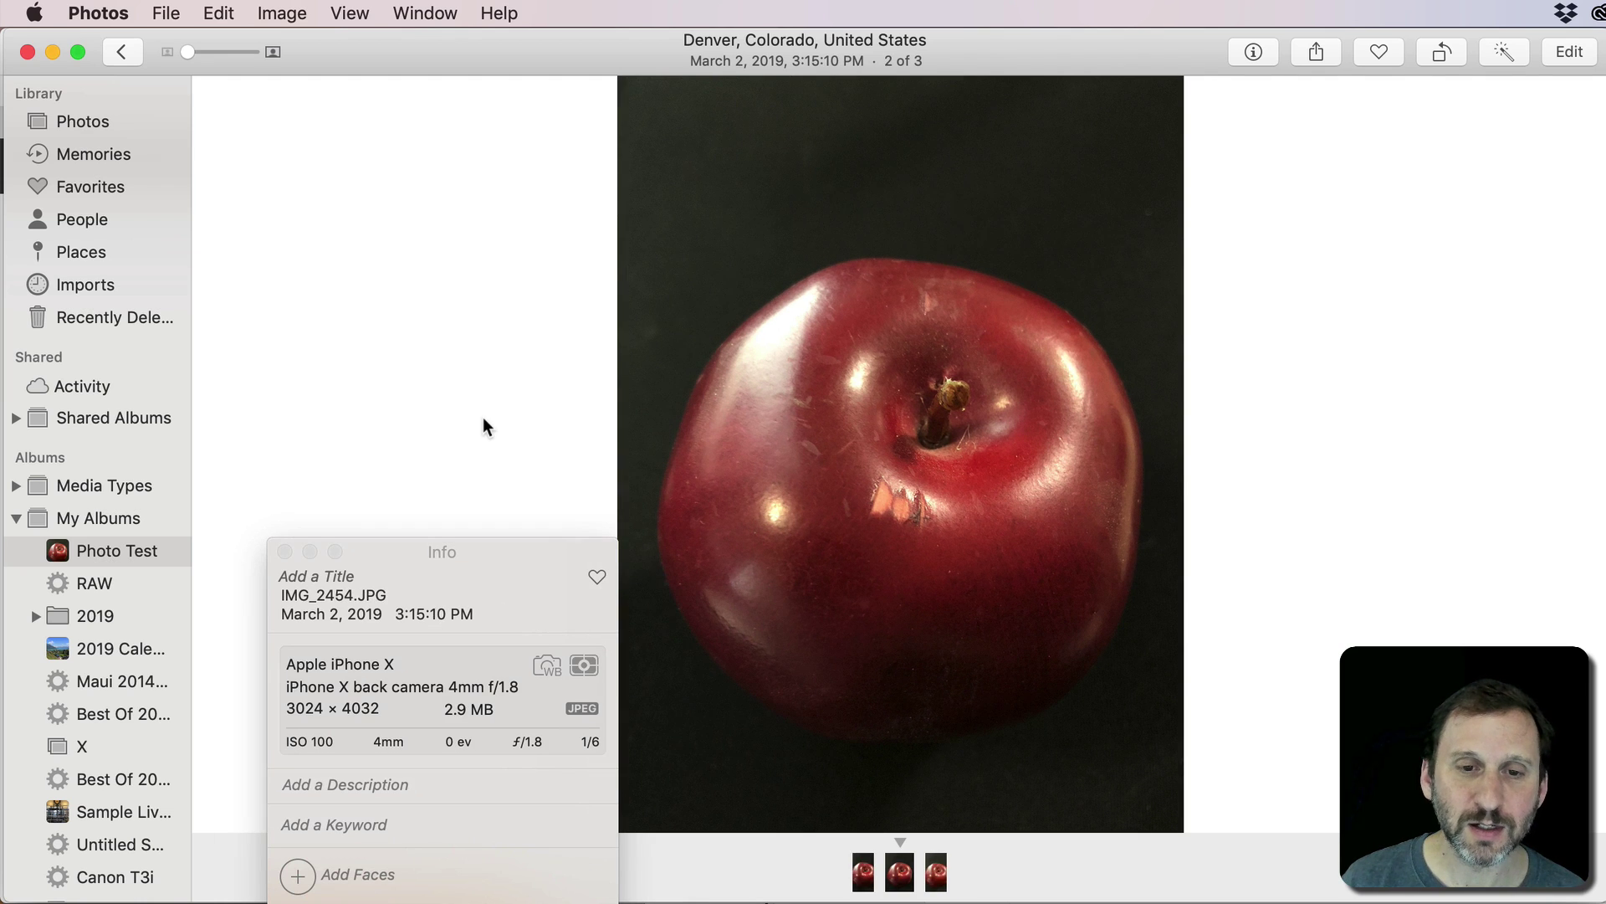
{"action": "key", "text": "Left"}
{"action": "key", "text": "Right"}
{"action": "key", "text": "Left"}
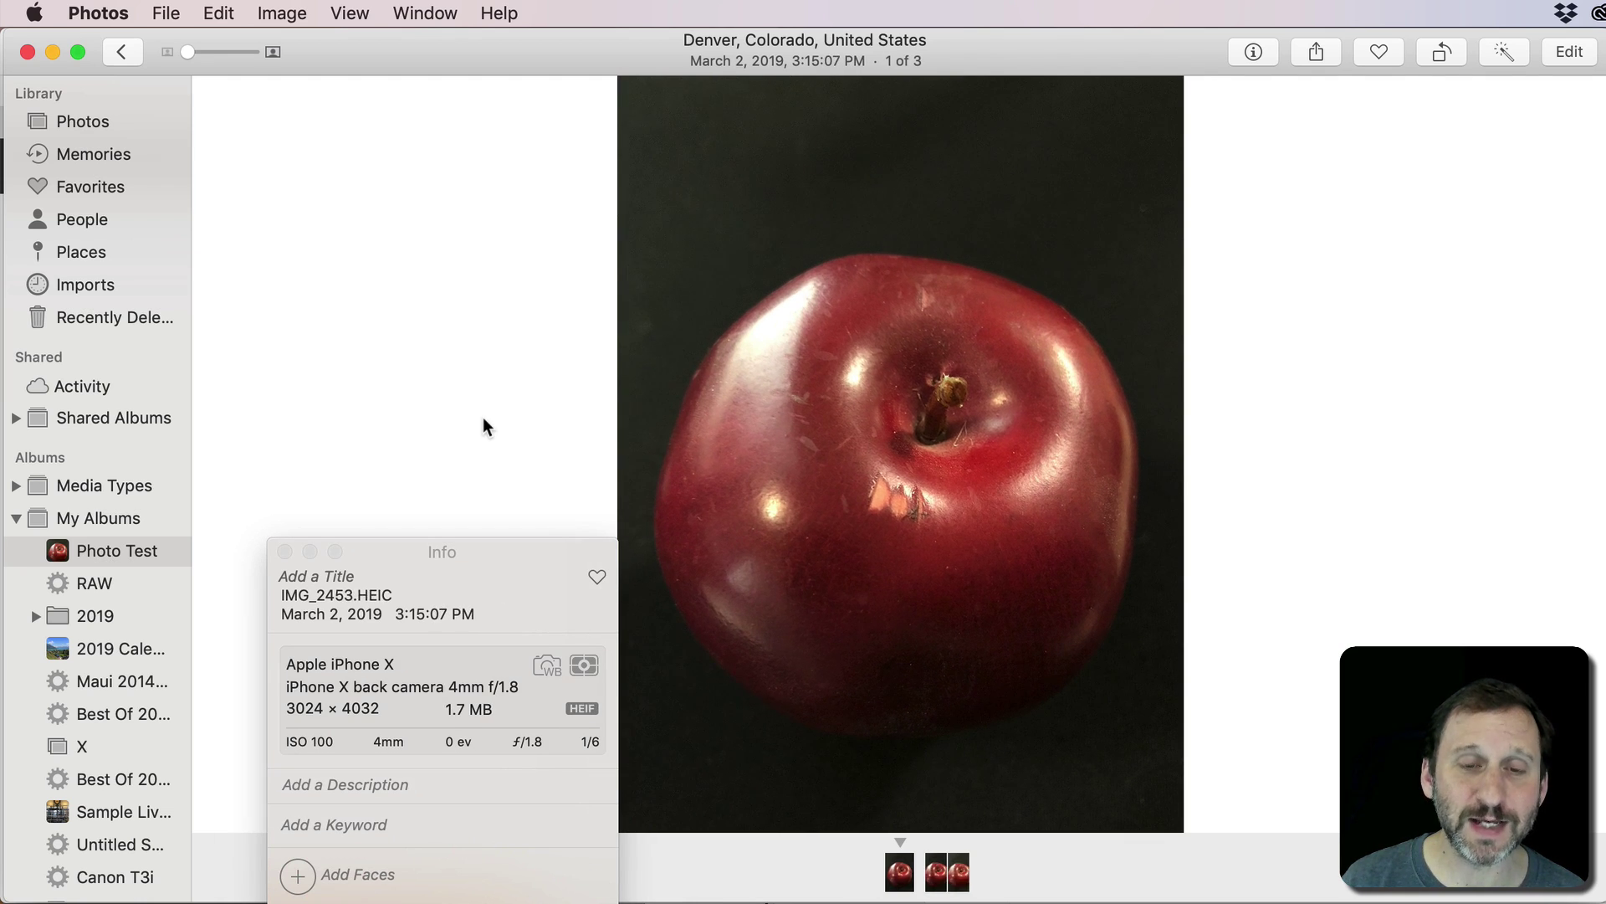
{"action": "key", "text": "Right"}
{"action": "key", "text": "Left"}
Step: Step through the JPEG and RAW photos, then open the 14.3 MB RAW shot for editing
{"action": "key", "text": "Right"}
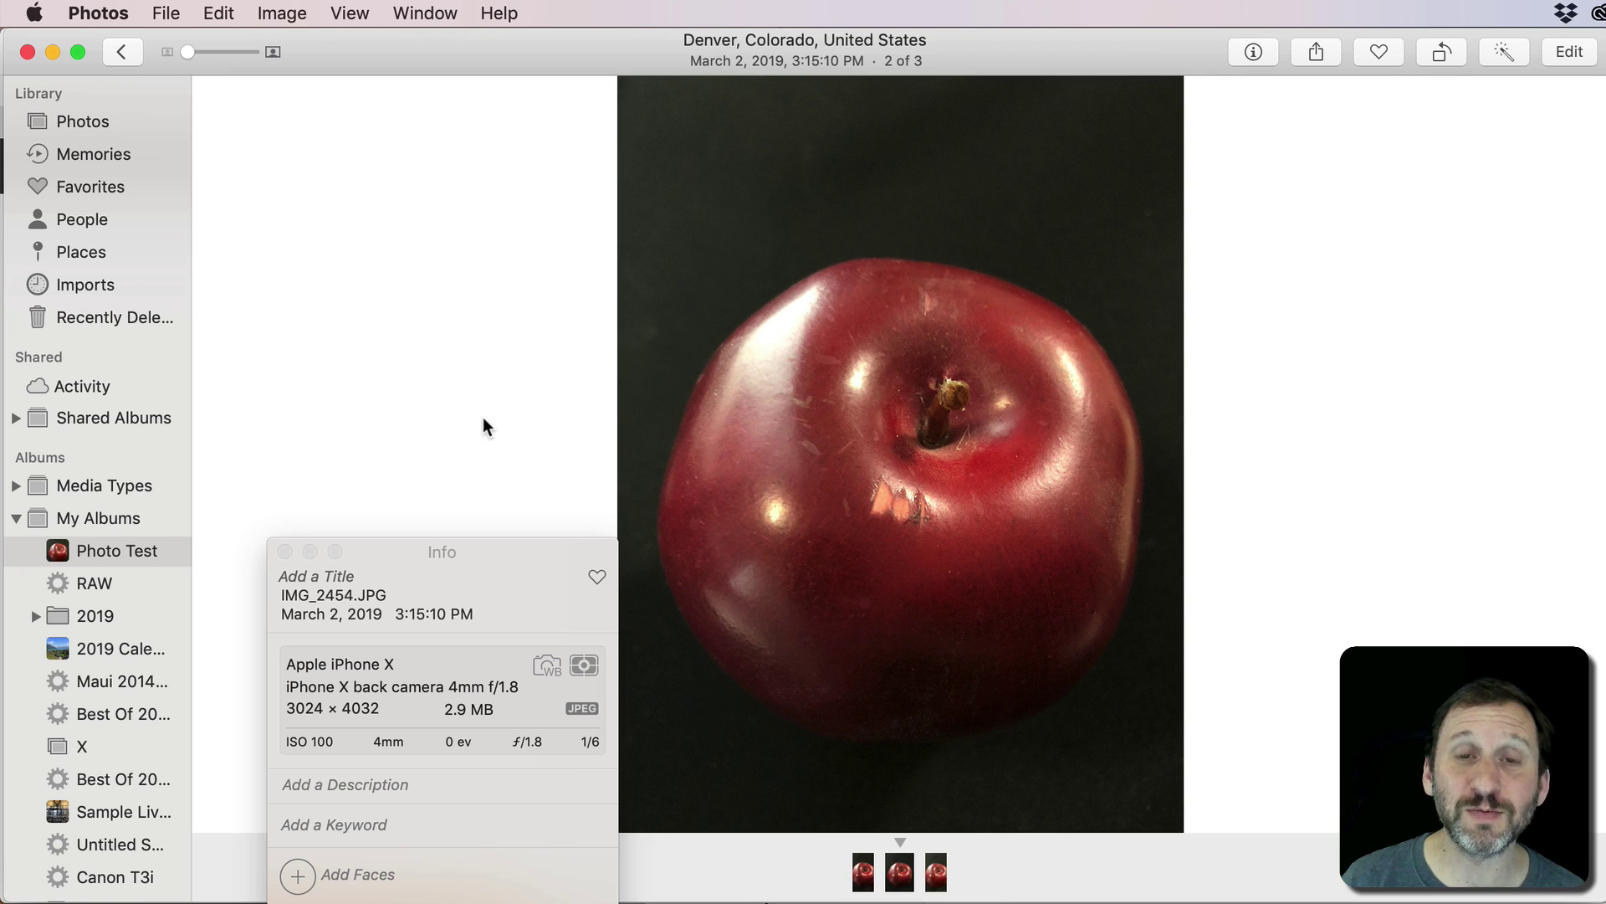
{"action": "key", "text": "Right"}
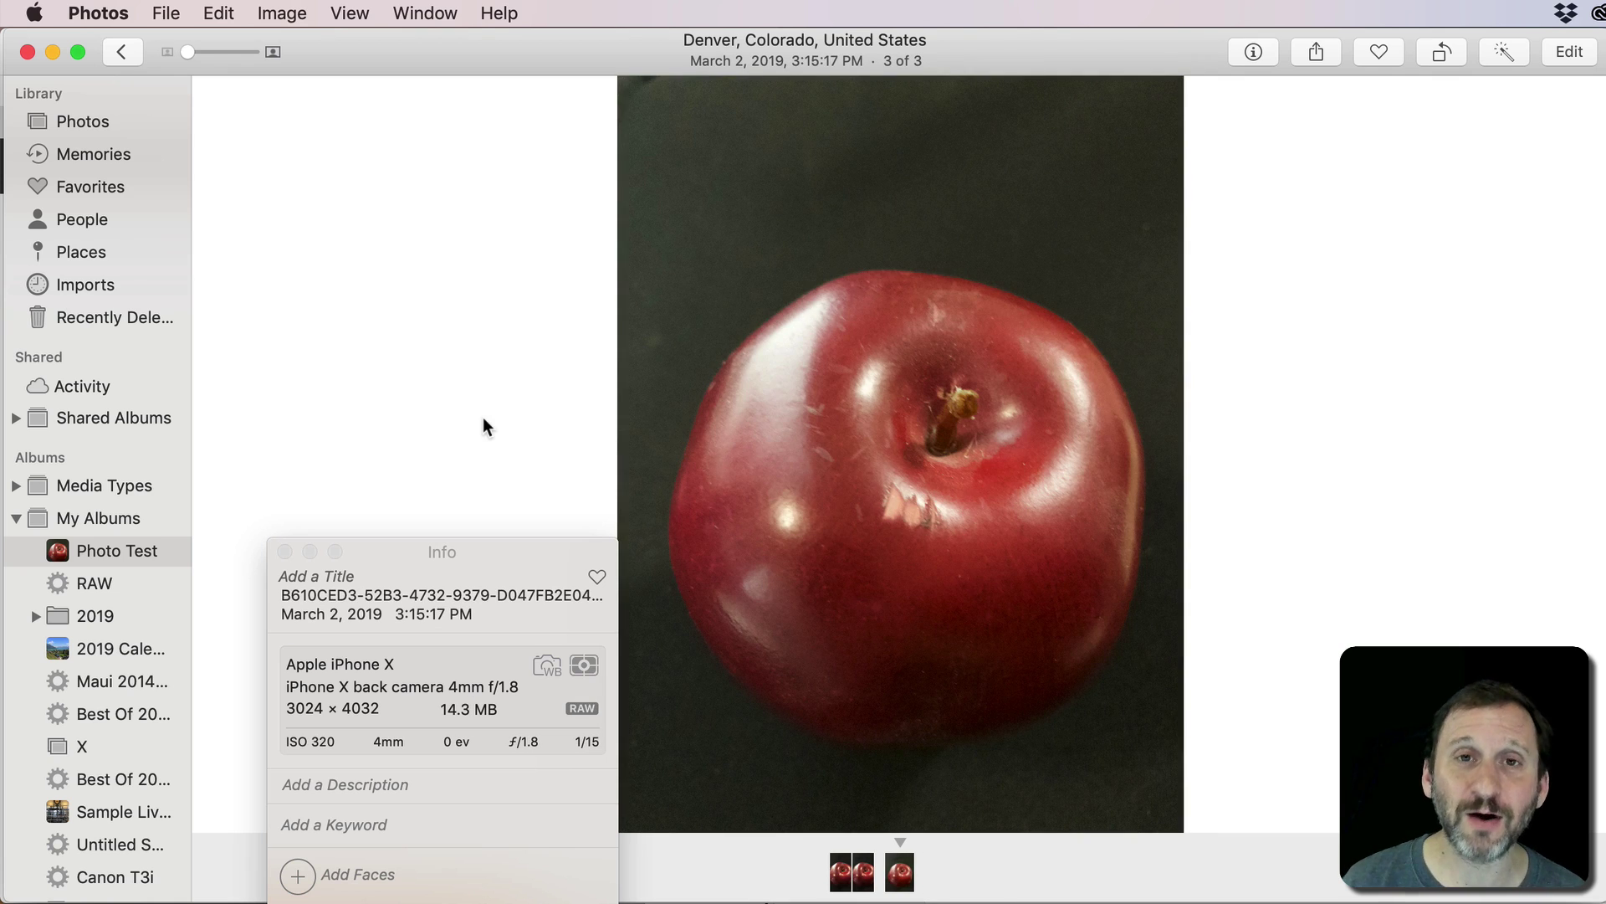
{"action": "key", "text": "Left"}
{"action": "key", "text": "Left"}
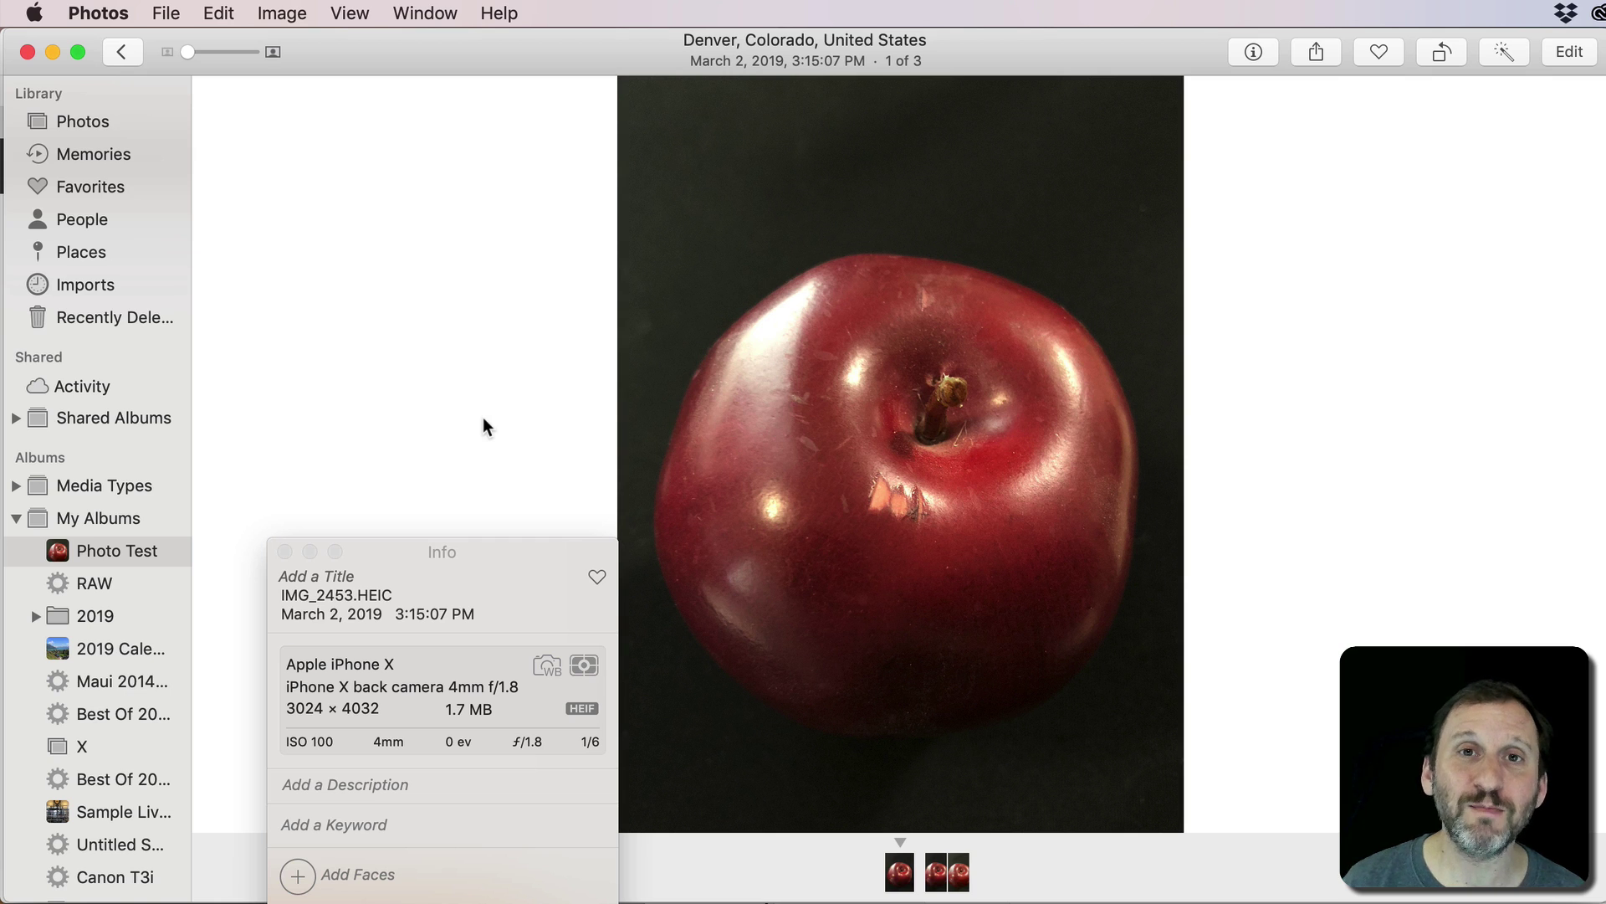
{"action": "key", "text": "Right"}
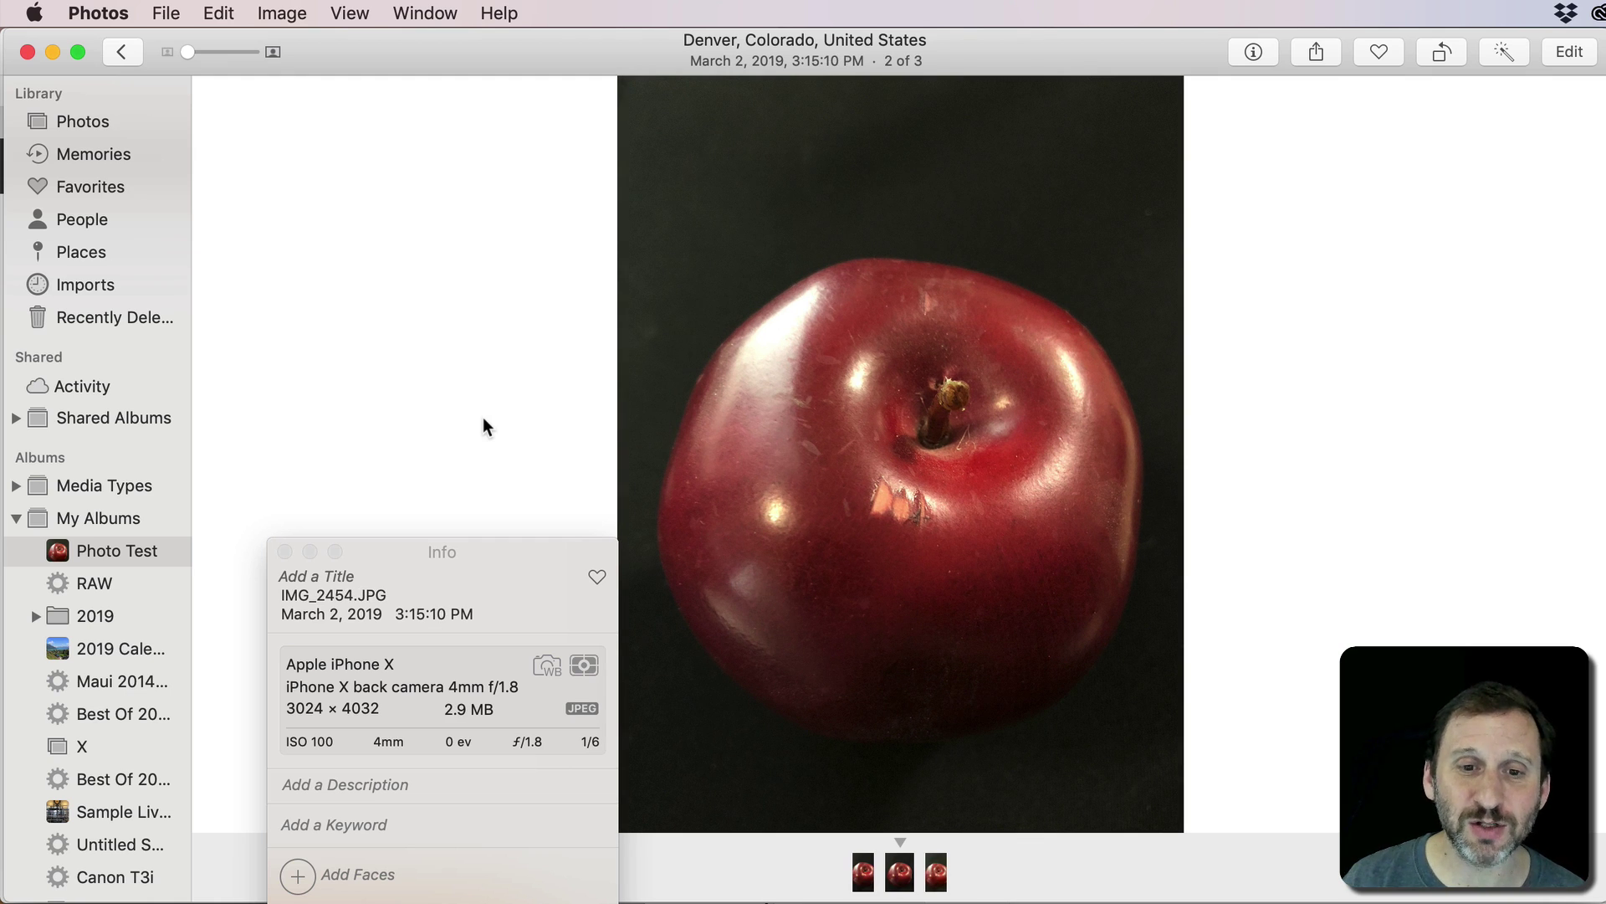
{"action": "key", "text": "Right"}
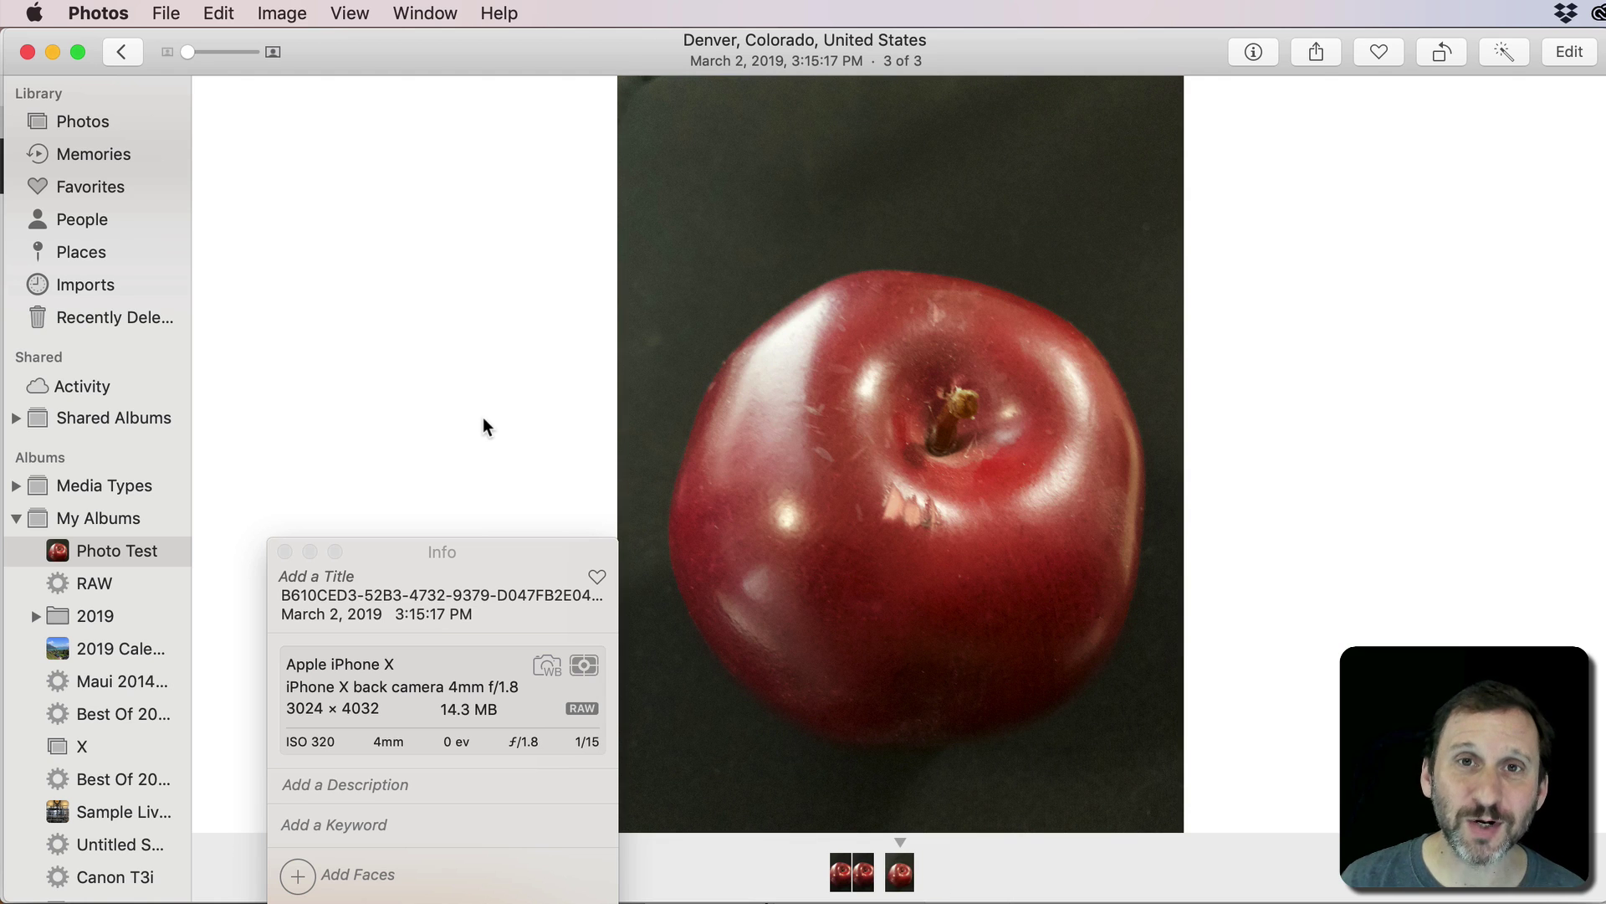
{"action": "left_click", "coordinate": [1570, 52]}
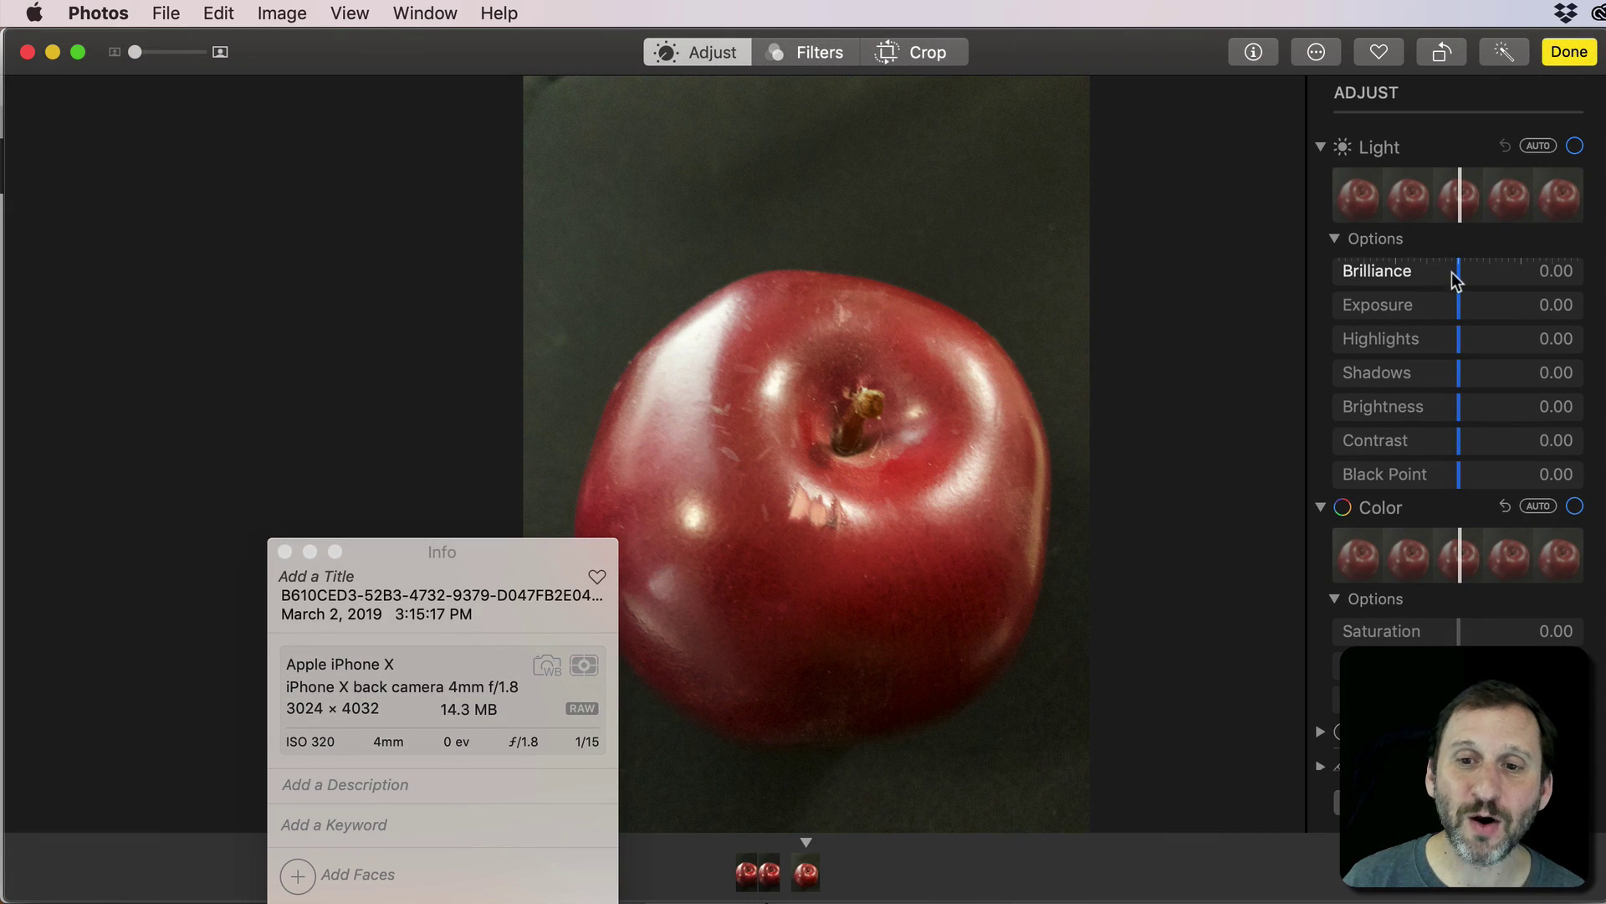
Step: Raise Brilliance to 0.19 and increase Highlights on the RAW apple photo
{"action": "left_click", "coordinate": [1456, 273]}
{"action": "left_click_drag", "start_coordinate": [1462, 283], "coordinate": [1430, 308]}
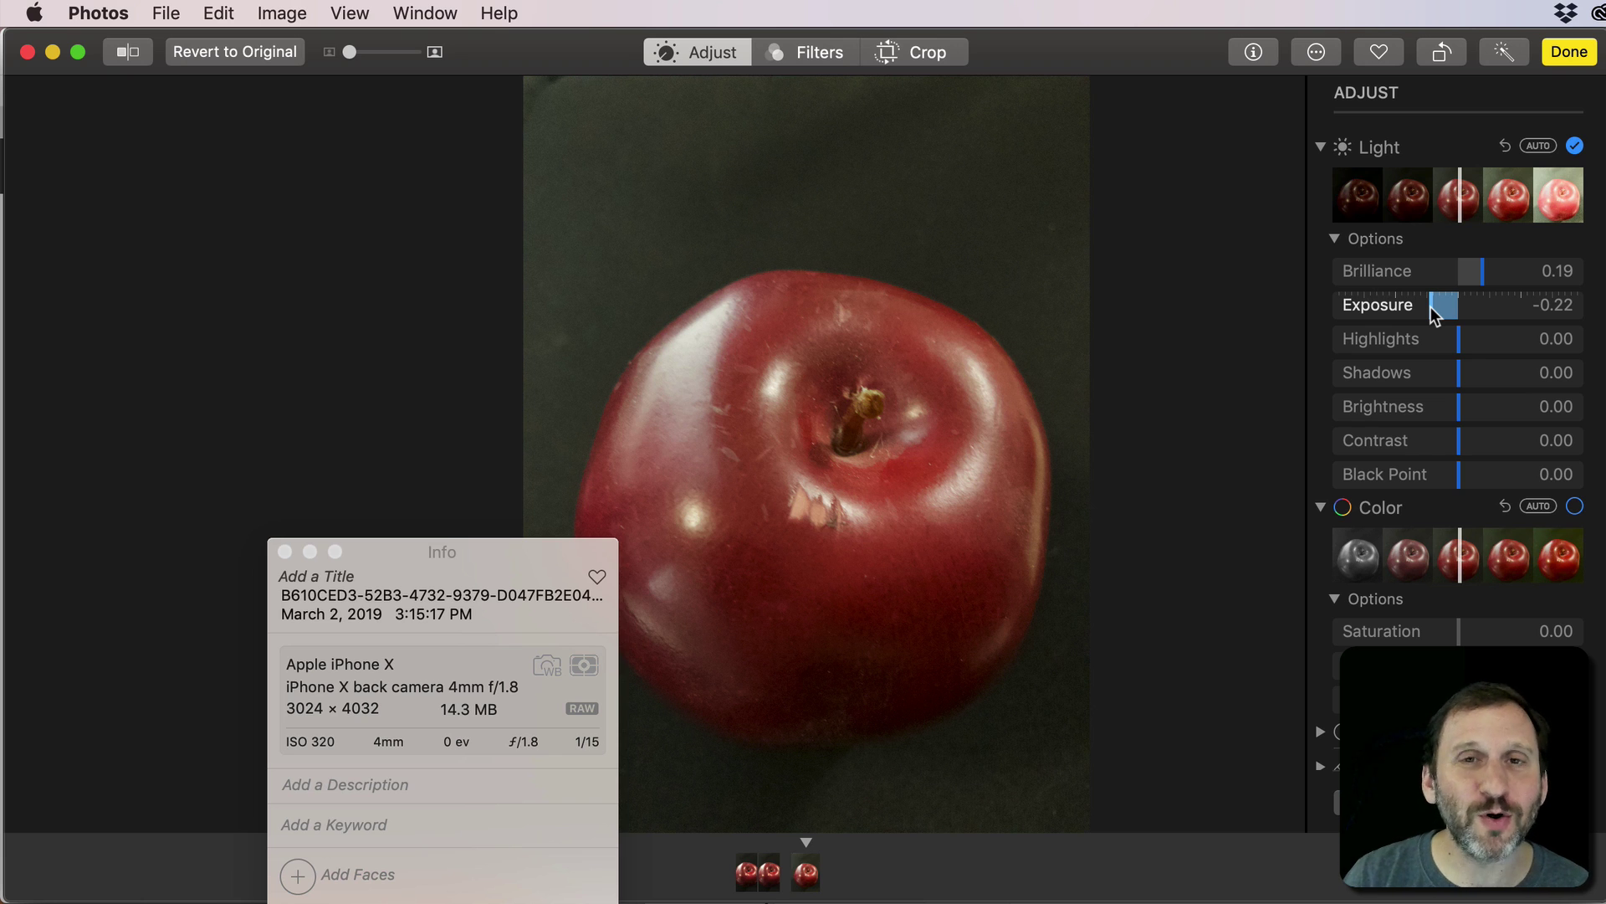
{"action": "left_click_drag", "start_coordinate": [1454, 345], "coordinate": [1460, 290]}
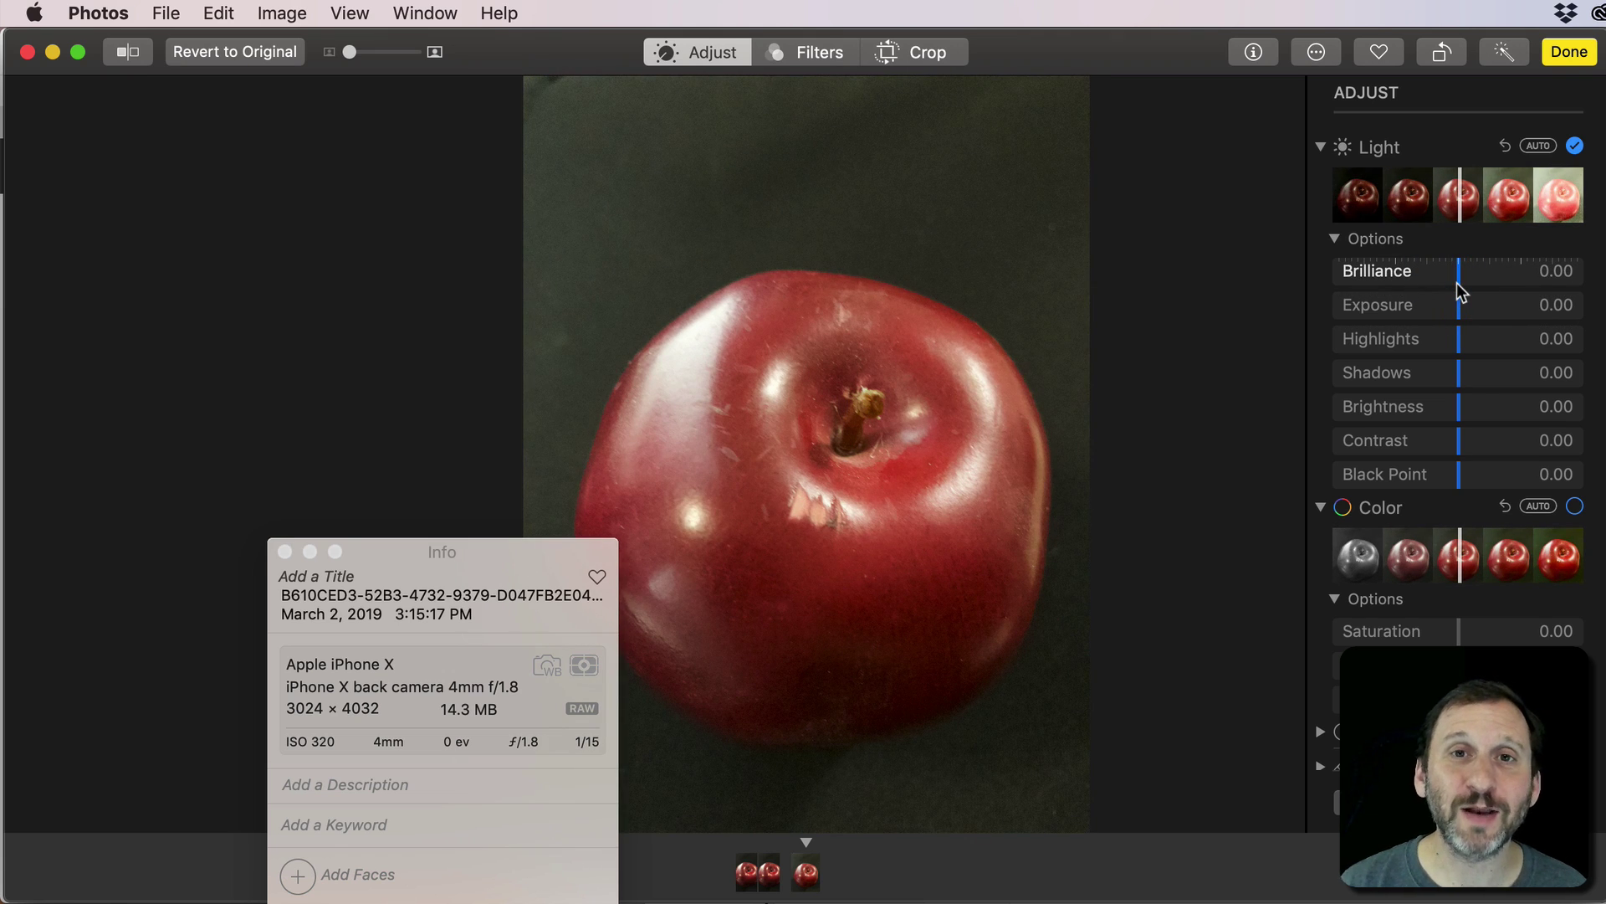